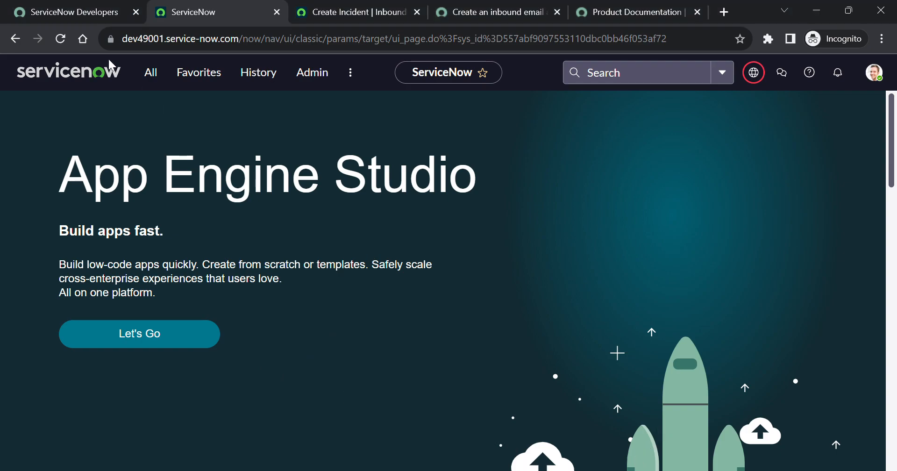
Open the Email Inbound Actions list in a new browser tab, and switch to the already open Create Incident inbound action
left_click(157, 75)
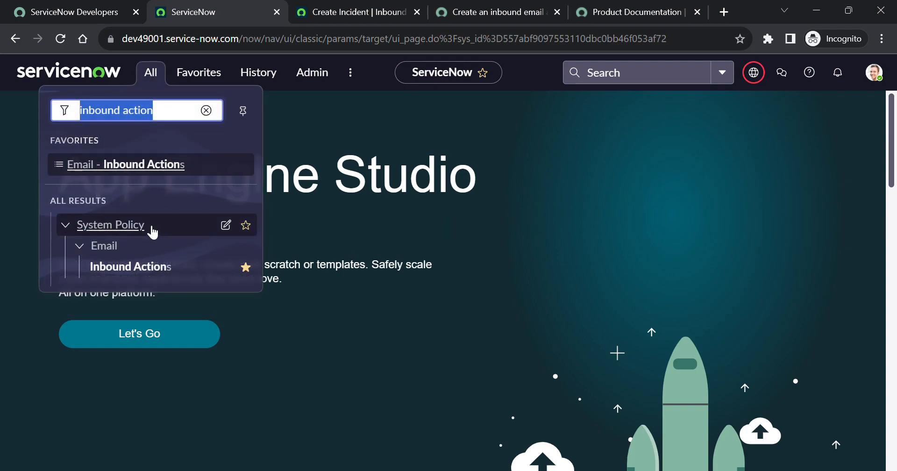
middle_click(166, 279)
left_click(299, 5)
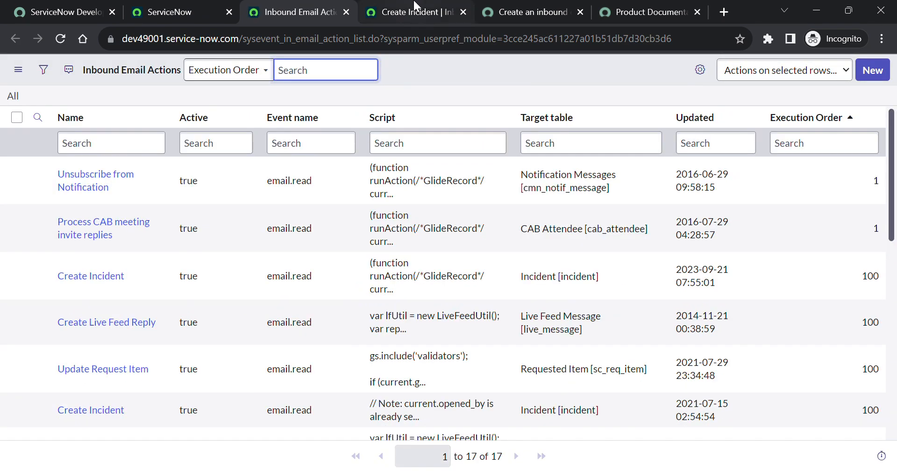
left_click(415, 6)
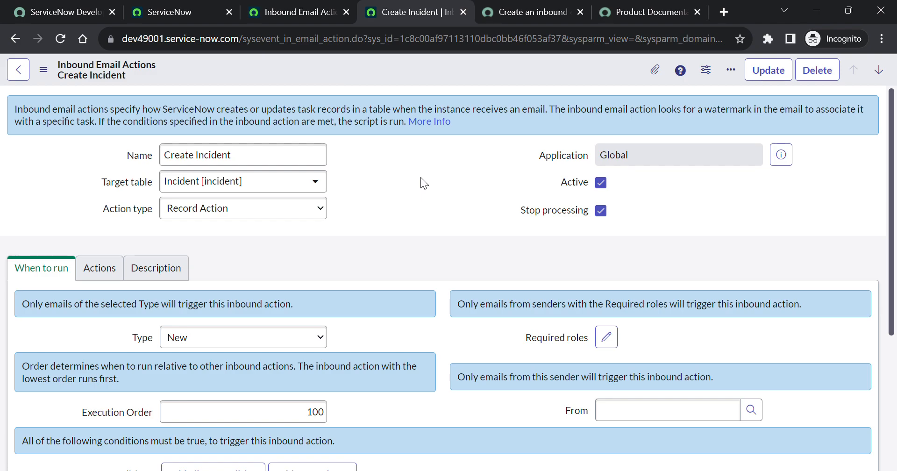
Try the Reply Email action type on the Create Incident action, restore Record Action, and check the explanation of Stop processing
left_click(220, 214)
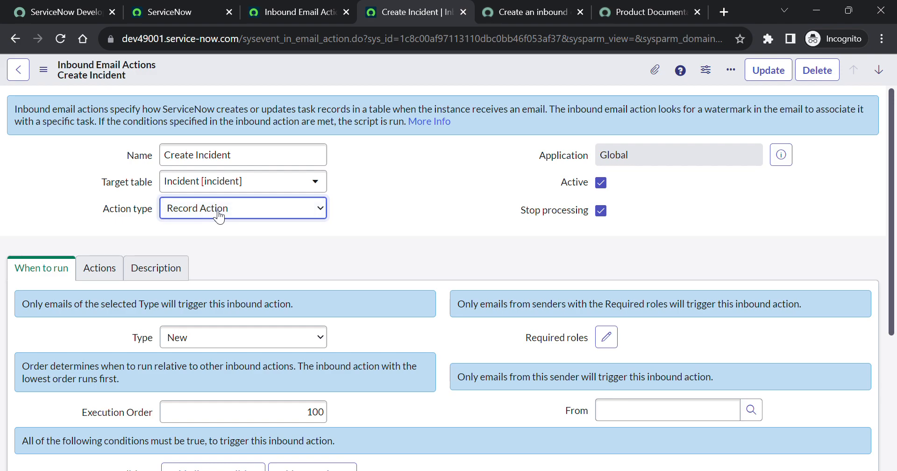
key("Down")
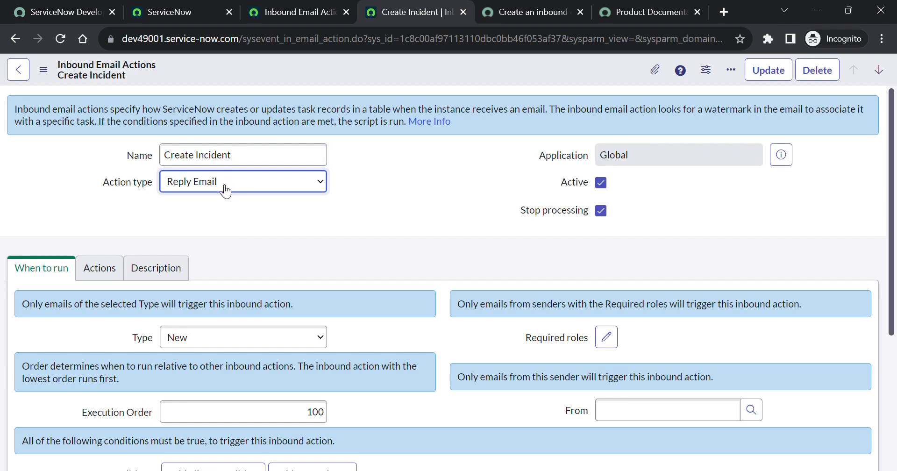
key("Up")
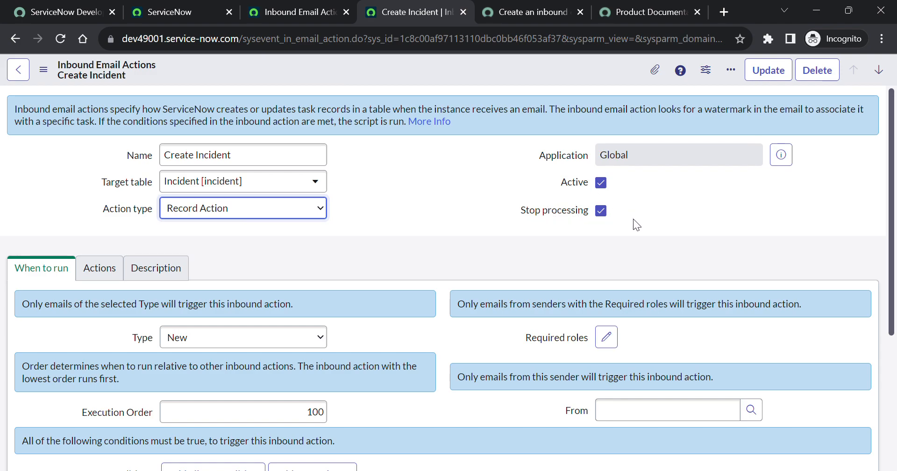
mouse_move(565, 216)
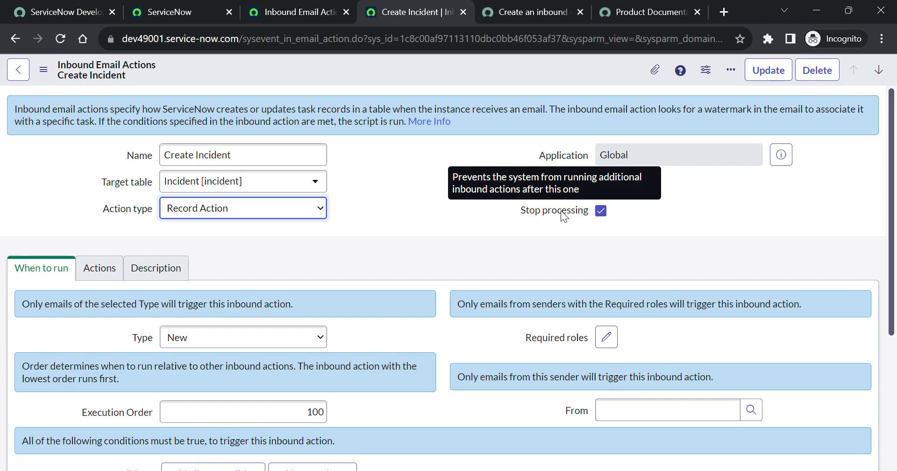
left_click(470, 211)
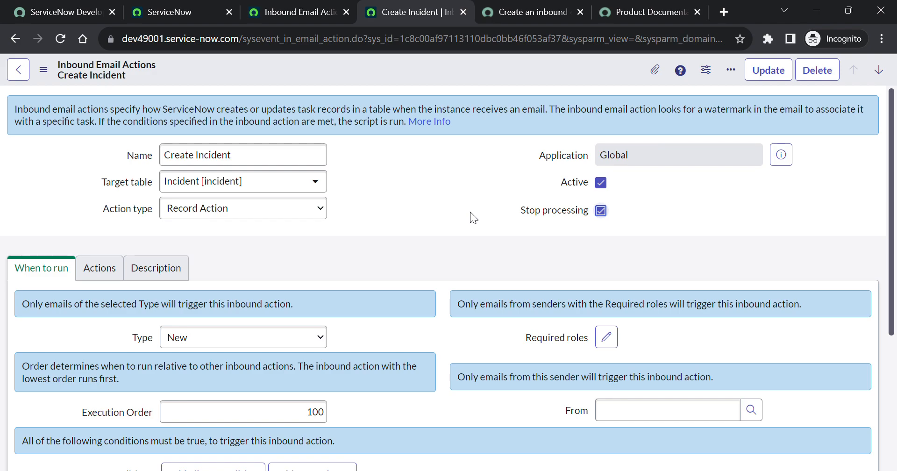
Try the Reply and Forward types in the action's run criteria and return the type to New
scroll(470, 211, "down", 3)
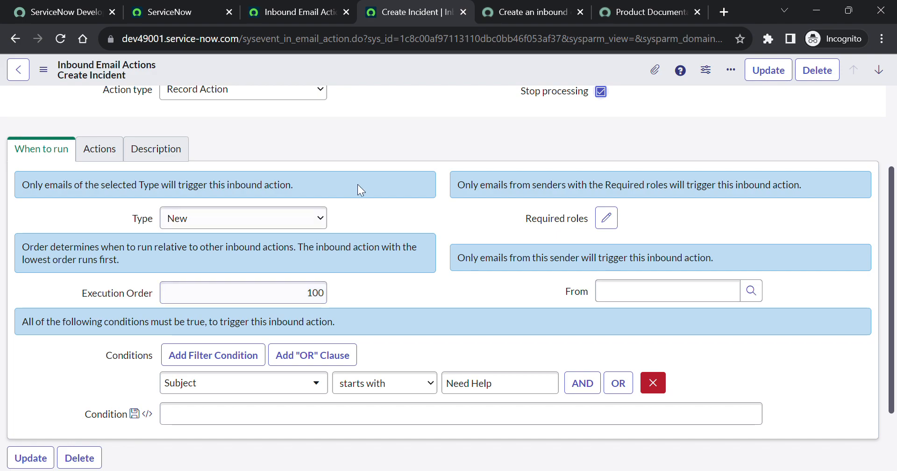
scroll(360, 182, "up", 3)
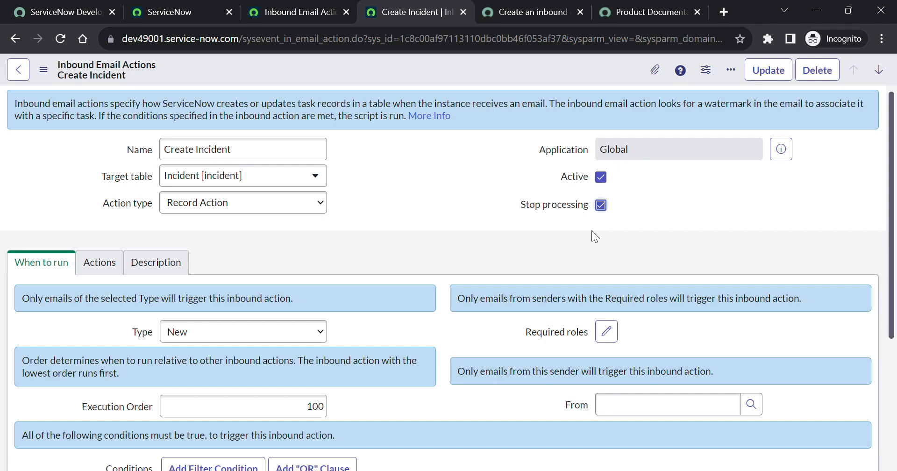
scroll(528, 237, "down", 3)
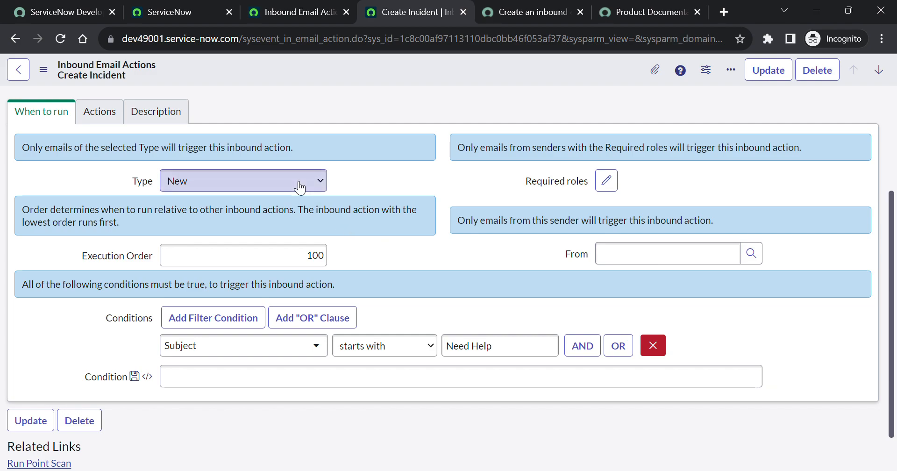
left_click(299, 186)
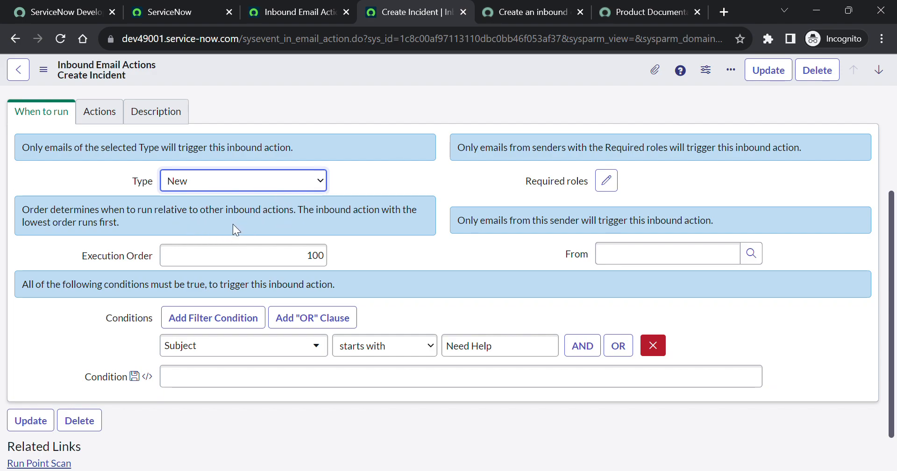
key("Down")
left_click(379, 183)
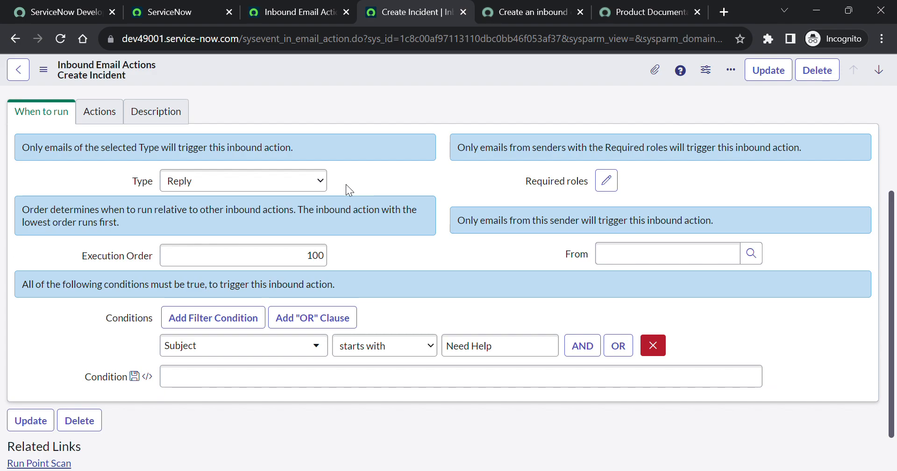
left_click(301, 183)
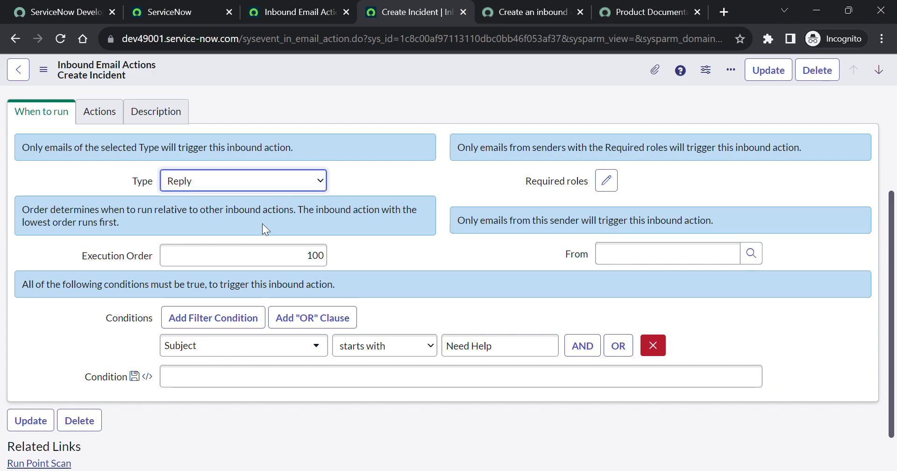
key("Down")
left_click(403, 171)
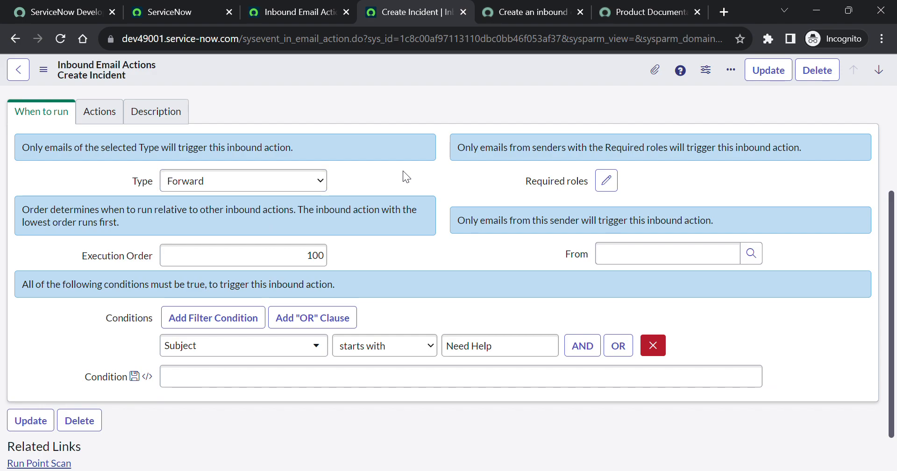
left_click(300, 177)
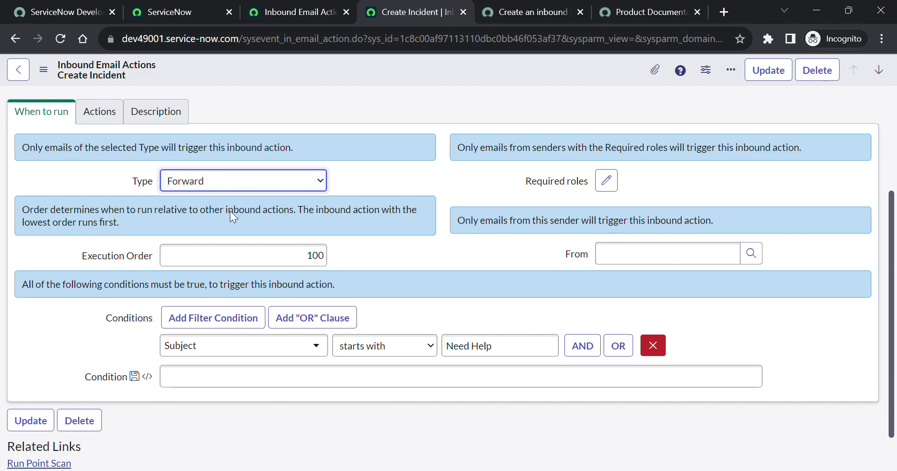
key("Up")
key("Up")
left_click(256, 119)
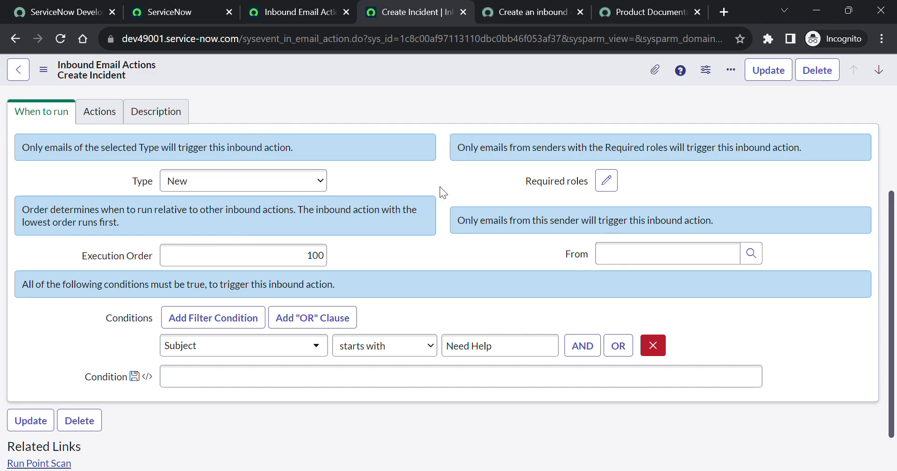
Add the itil role to the required roles of the inbound action
left_click(612, 187)
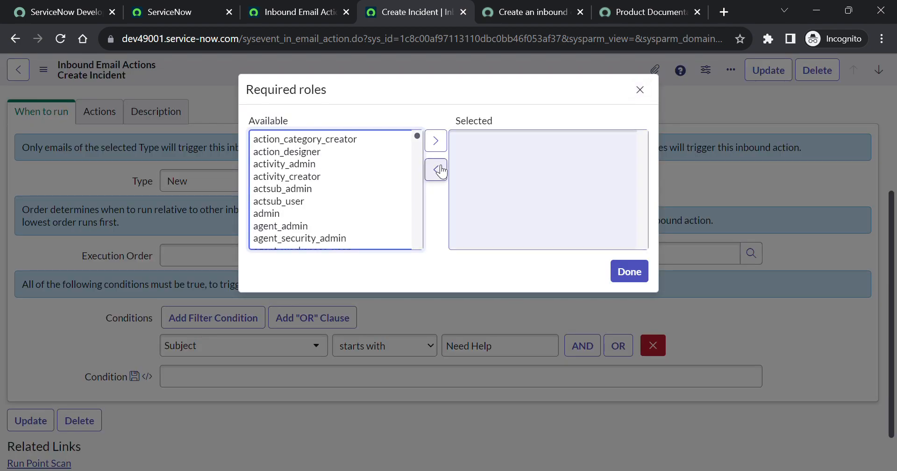
left_click(379, 164)
type("itil")
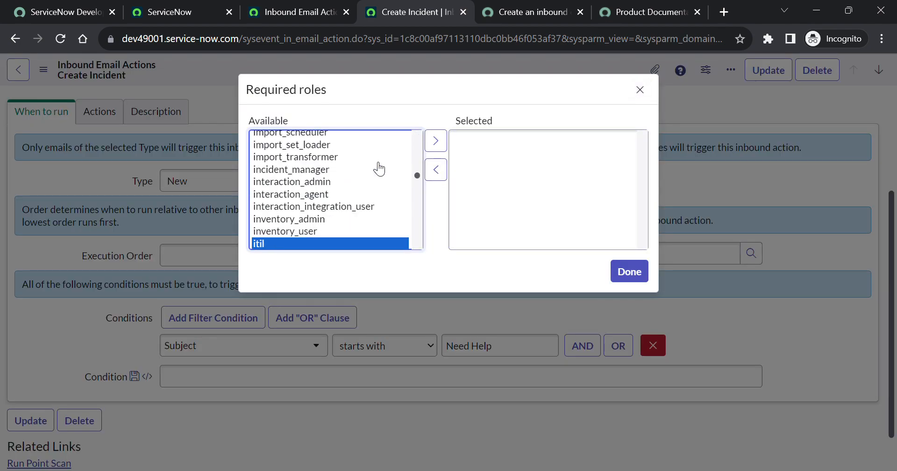
double_click(364, 248)
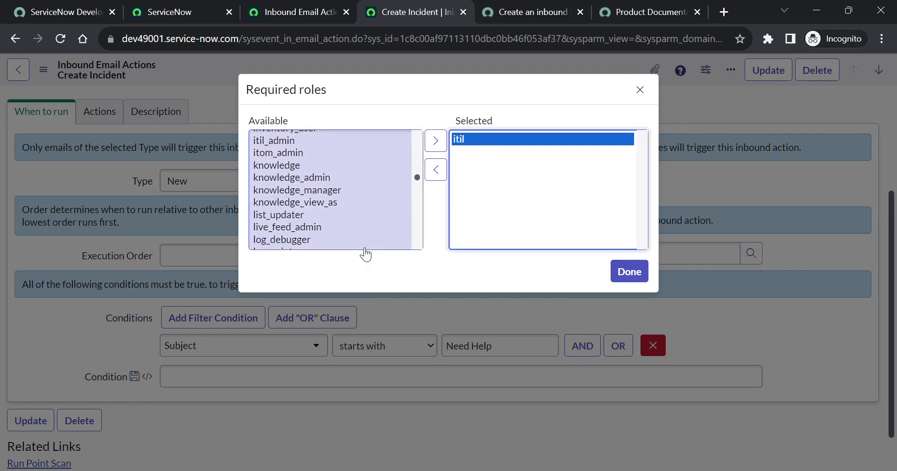
left_click(636, 279)
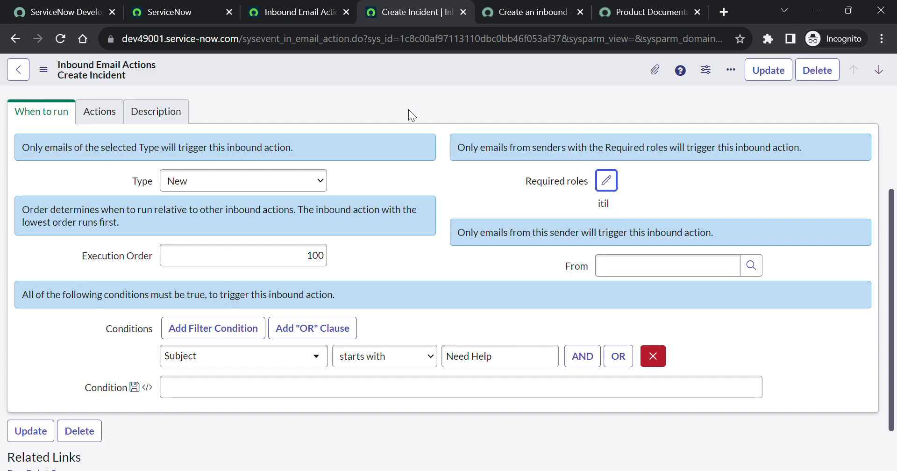
Remove the itil role from the inbound action's required roles
left_click(615, 190)
left_click(484, 146)
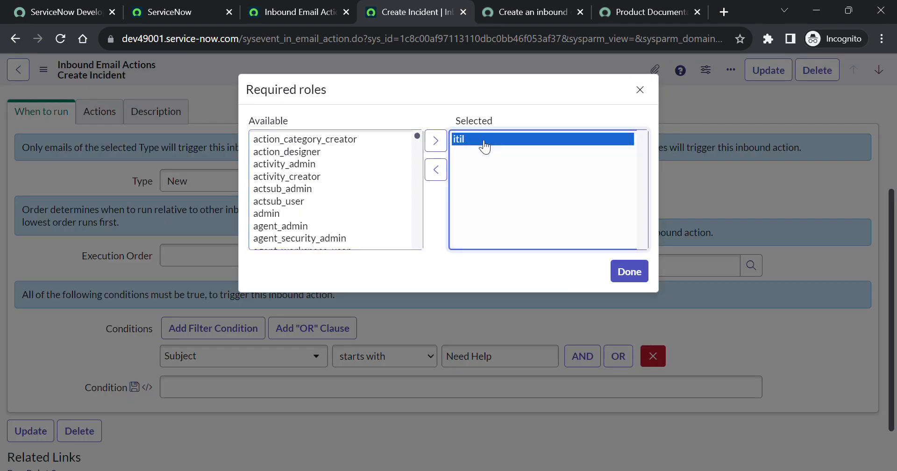
double_click(484, 146)
left_click(638, 275)
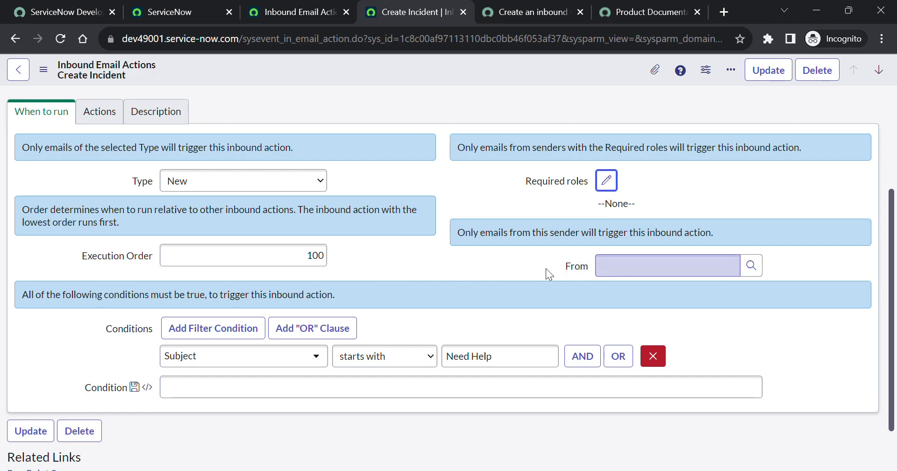
Restrict the inbound action to one sender by looking up a user's first name in the From field
left_click(658, 265)
type("abel")
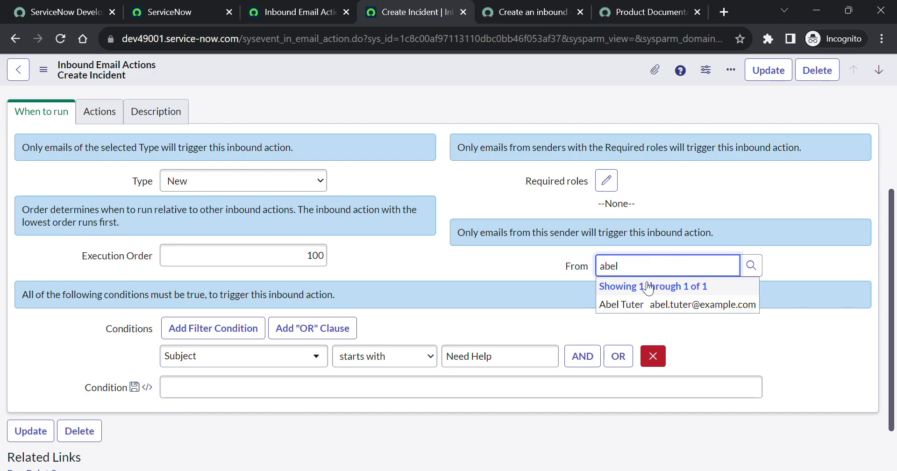
left_click(628, 311)
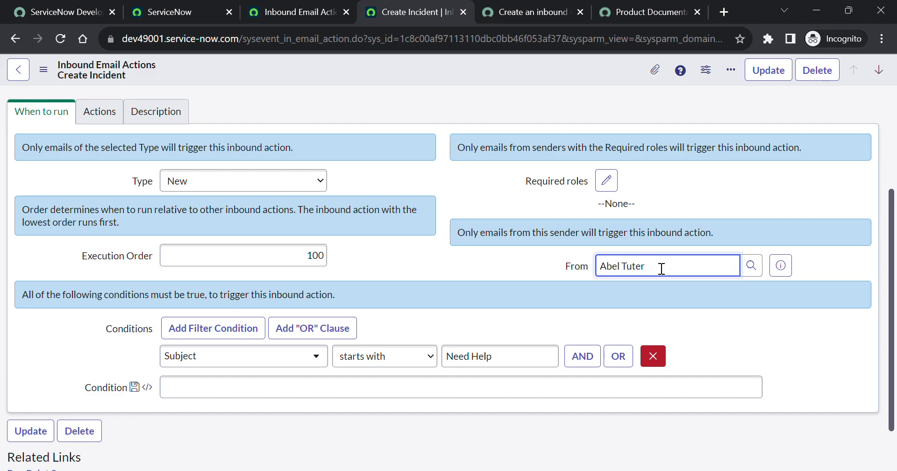
Clear the selected sender from the From field
key("BackSpace")
key("BackSpace")
key("BackSpace")
key("BackSpace")
key("BackSpace")
key("BackSpace")
key("BackSpace")
key("BackSpace")
key("BackSpace")
Write the script email.subject.starsWith("Need help") in the Condition field and clear it again
scroll(456, 204, "down", 2)
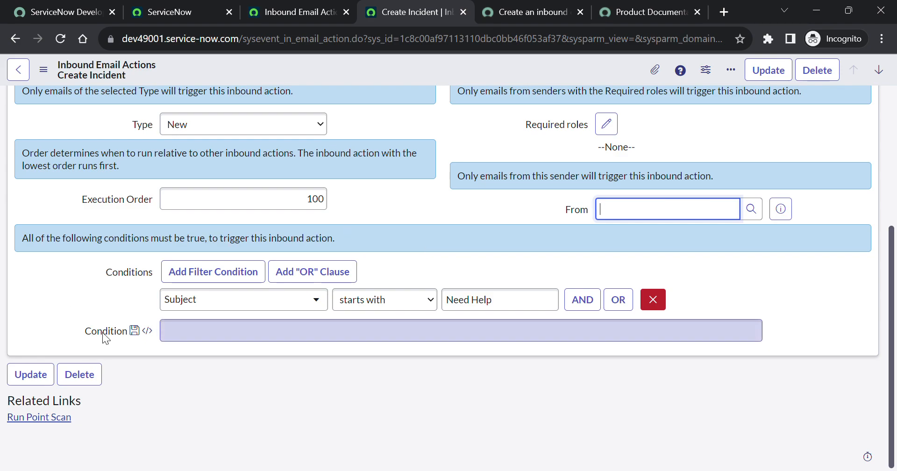
left_click(186, 333)
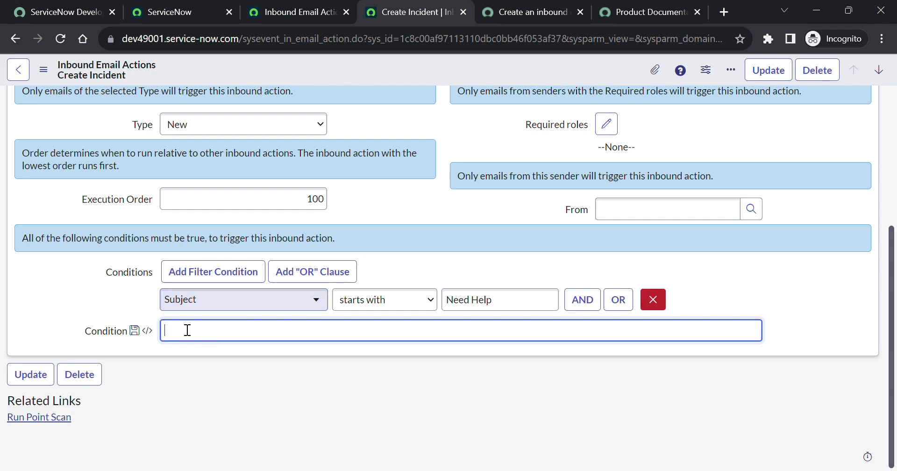
type("sub")
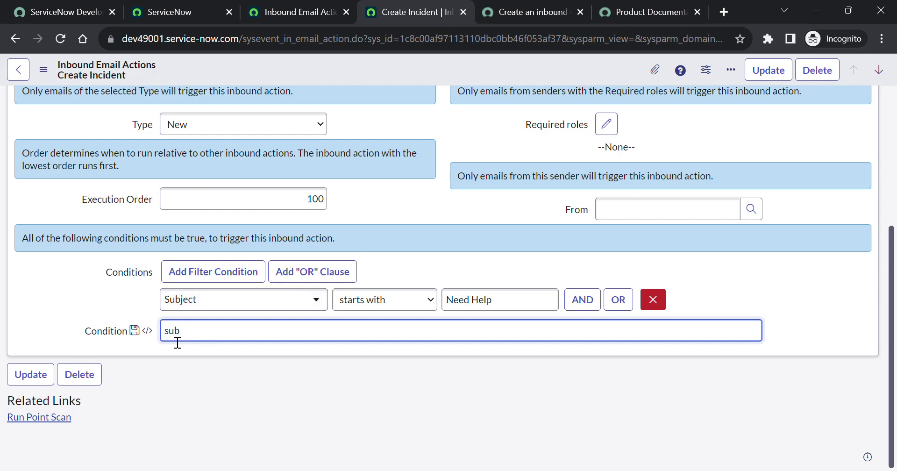
type("j")
key("BackSpace")
key("BackSpace")
key("BackSpace")
key("BackSpace")
type("email.subject.starsWith")
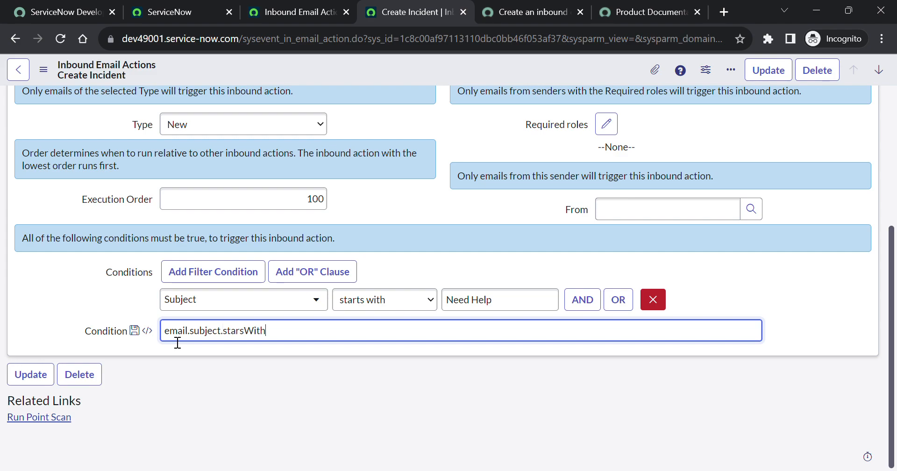
type("(\"Need help")
left_click_drag(337, 333, 101, 329)
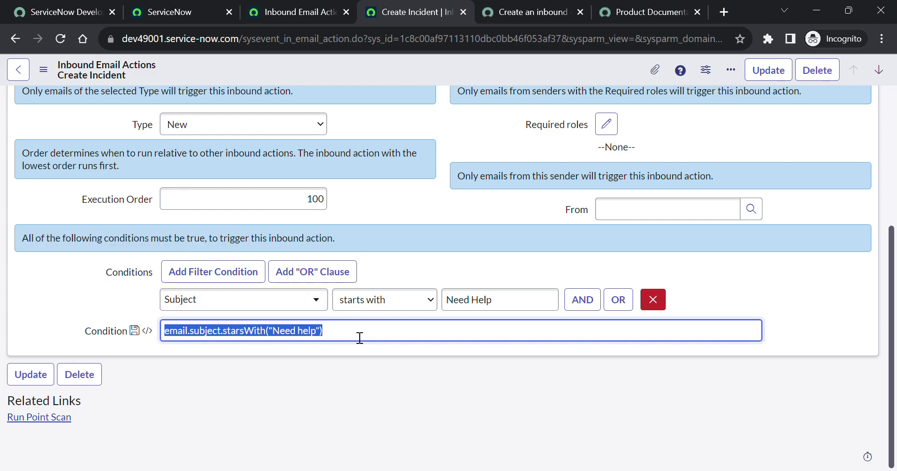
key("BackSpace")
Examine the Create Incident action's field actions, from Caller to Impact, and its script template
scroll(76, 244, "up", 3)
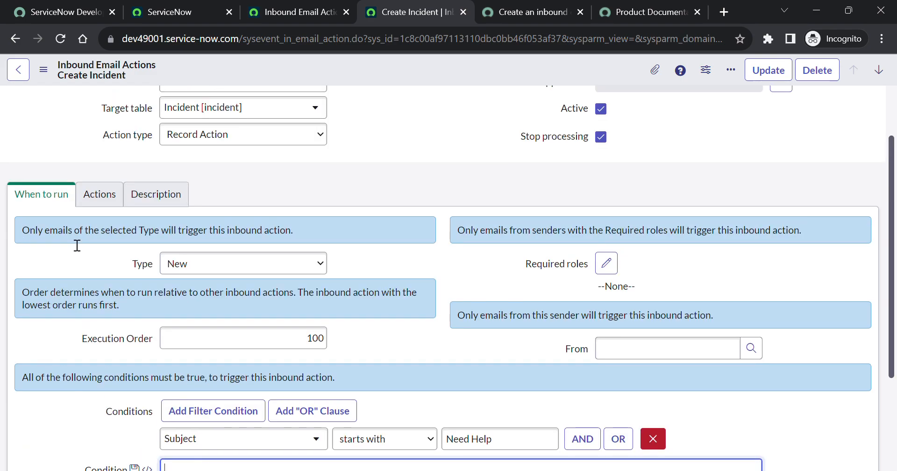
left_click(96, 201)
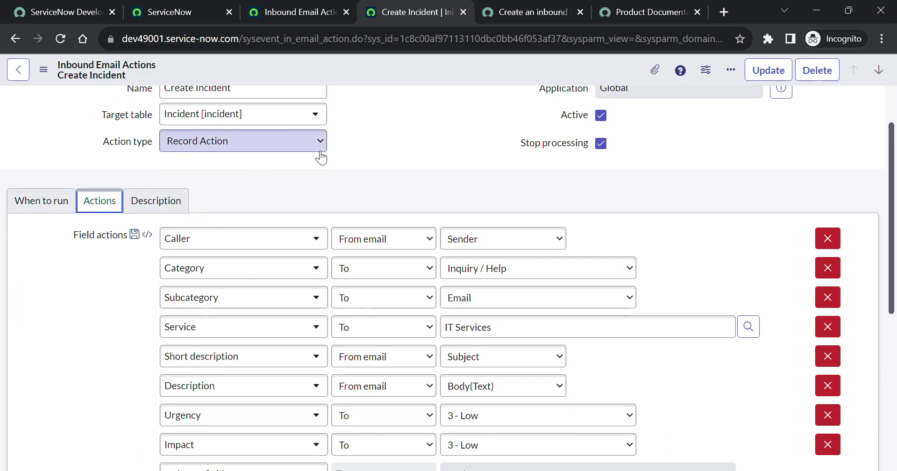
scroll(320, 156, "down", 3)
scroll(321, 158, "up", 1)
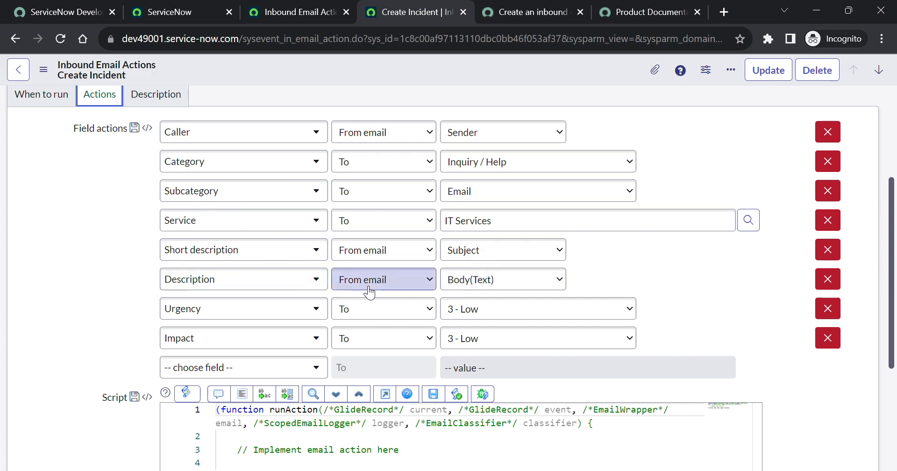
scroll(271, 290, "down", 5)
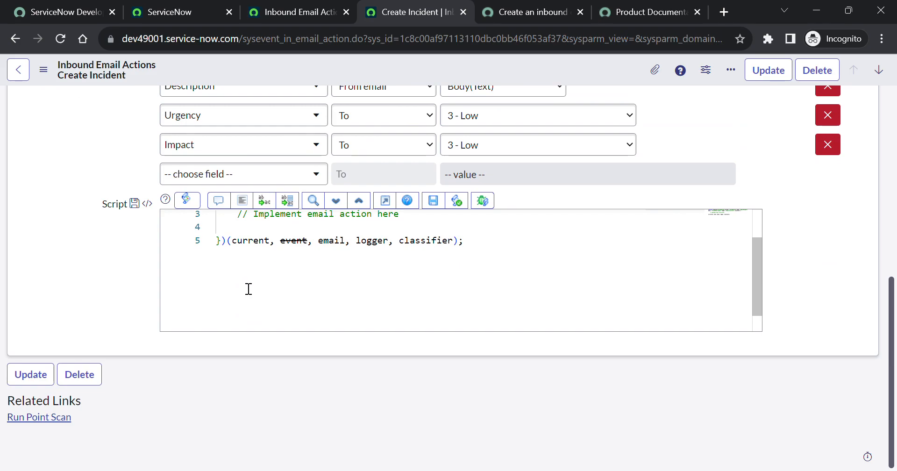
scroll(250, 276, "up", 2)
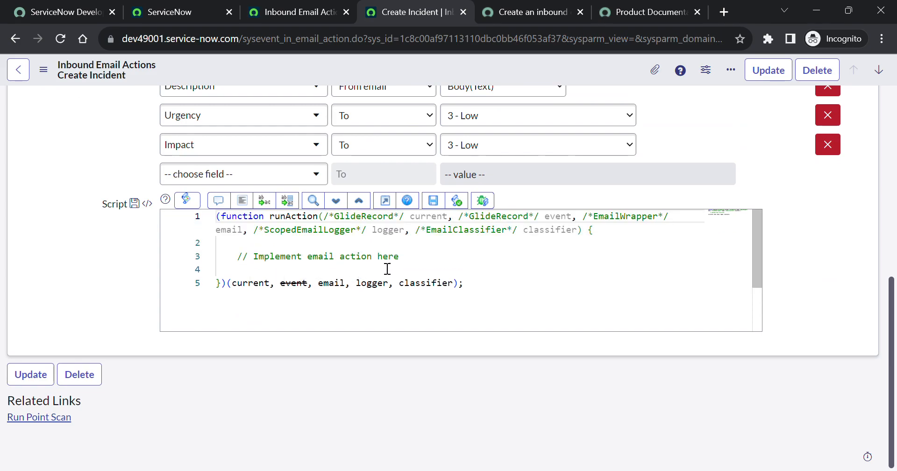
left_click(421, 265)
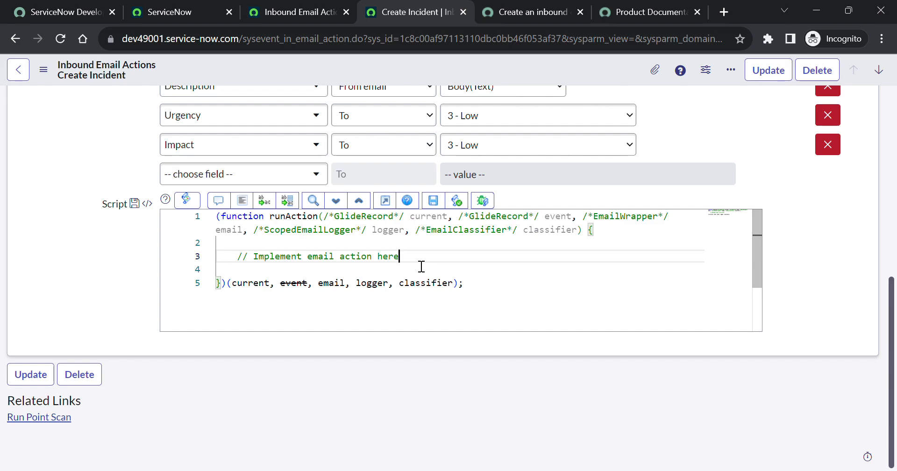
key("Return")
type("cuurent")
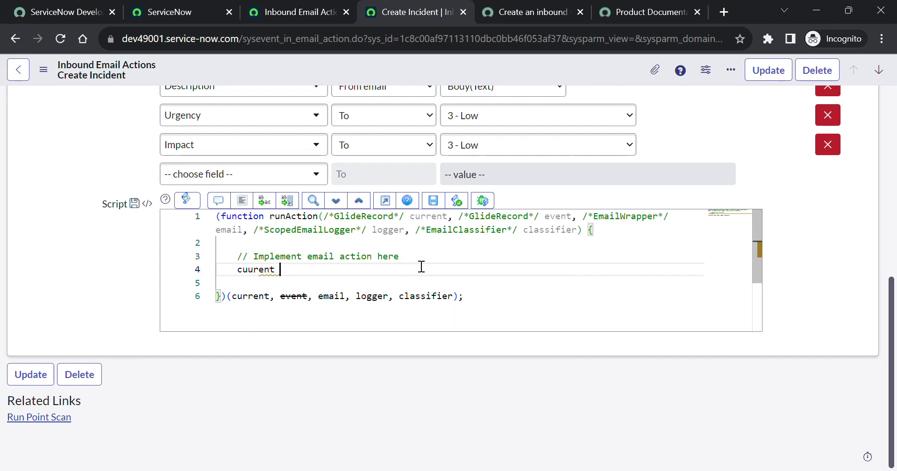
key("BackSpace")
key("BackSpace")
key("BackSpace")
key("BackSpace")
key("BackSpace")
key("BackSpace")
key("BackSpace")
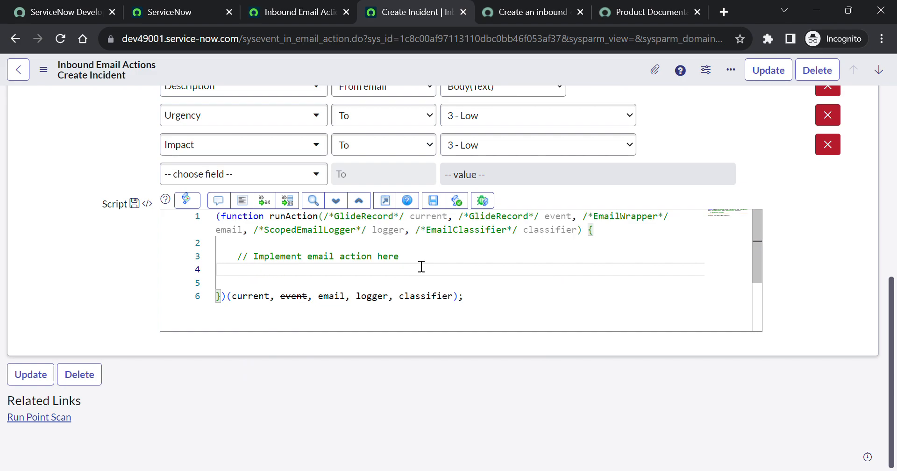
Examine the email, event and logger parameters of the inbound action's runAction script function
mouse_move(562, 227)
left_click(231, 229)
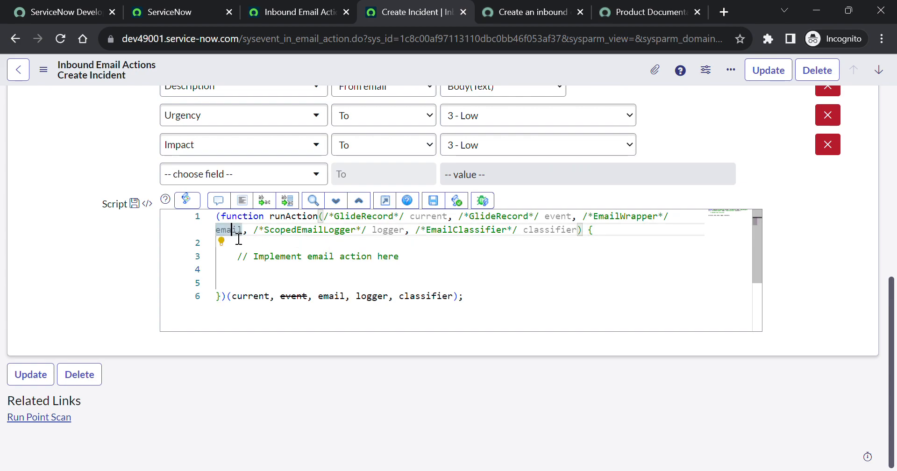
left_click(558, 220)
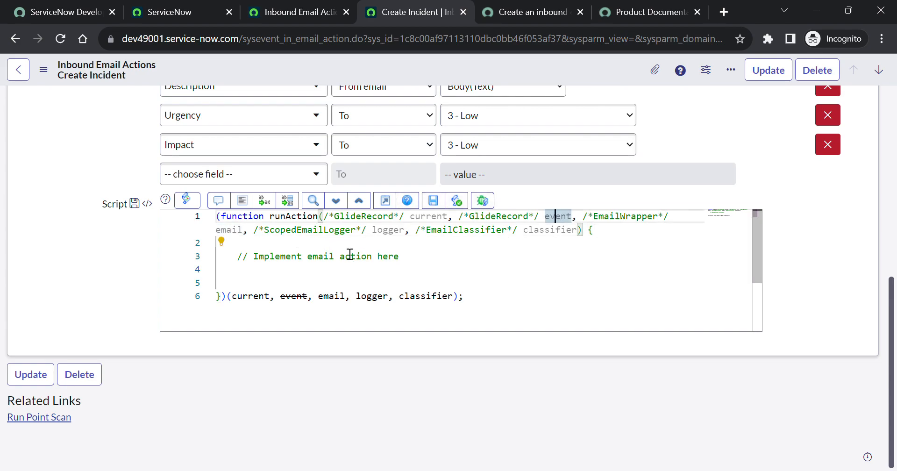
left_click(397, 236)
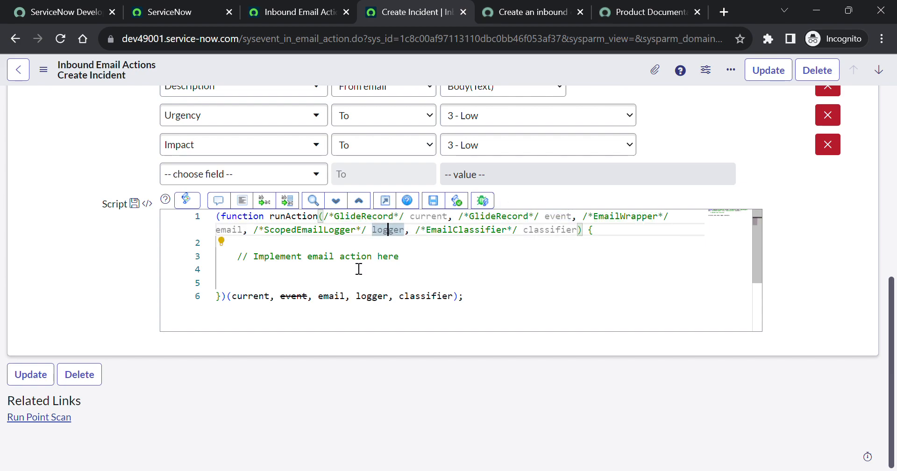
Filter the navigator for email and open the System Logs - Emails list in a new browser tab
scroll(66, 251, "up", 8)
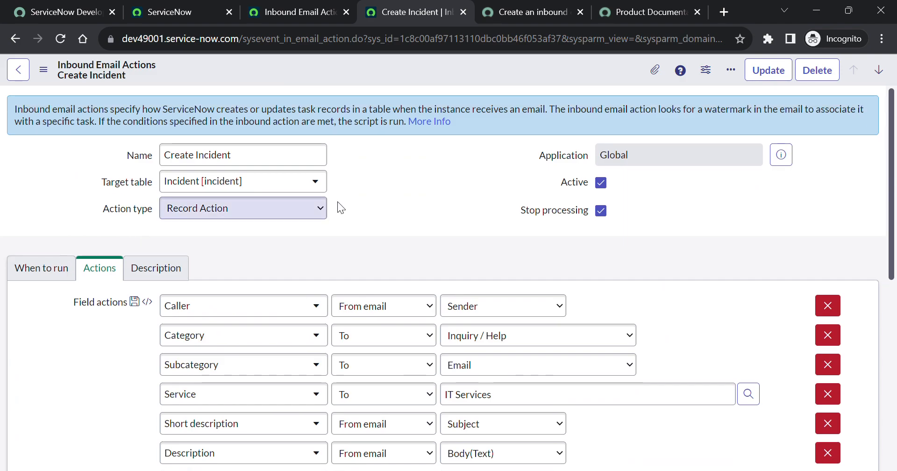
left_click(197, 10)
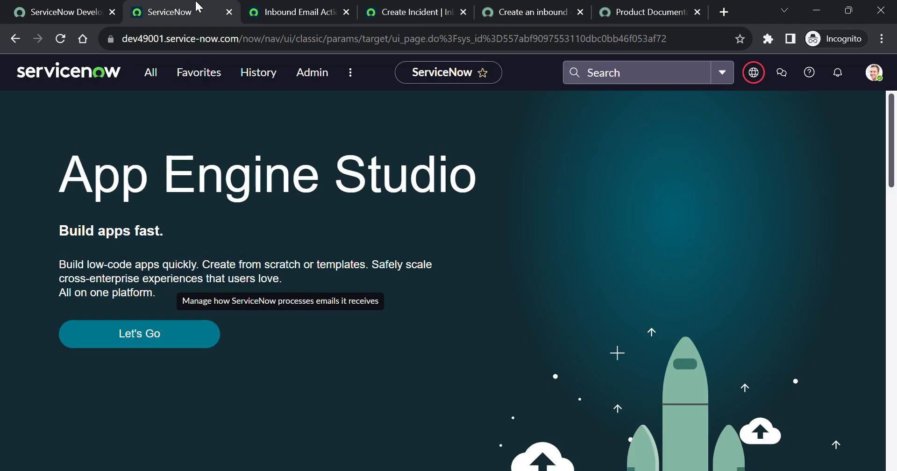
left_click(301, 7)
left_click(414, 9)
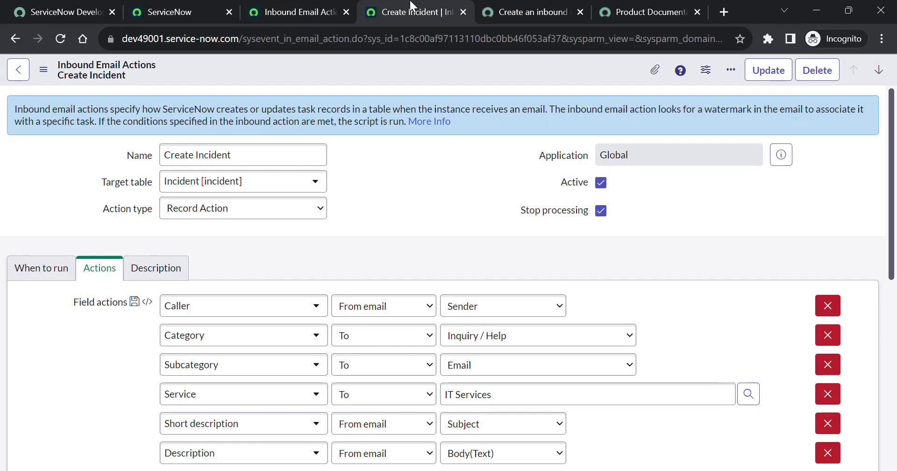
left_click(308, 6)
left_click(197, 11)
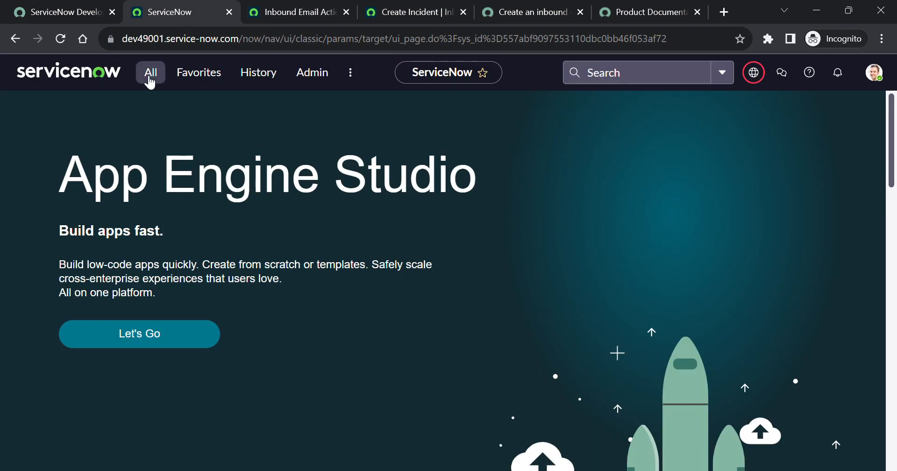
left_click(148, 81)
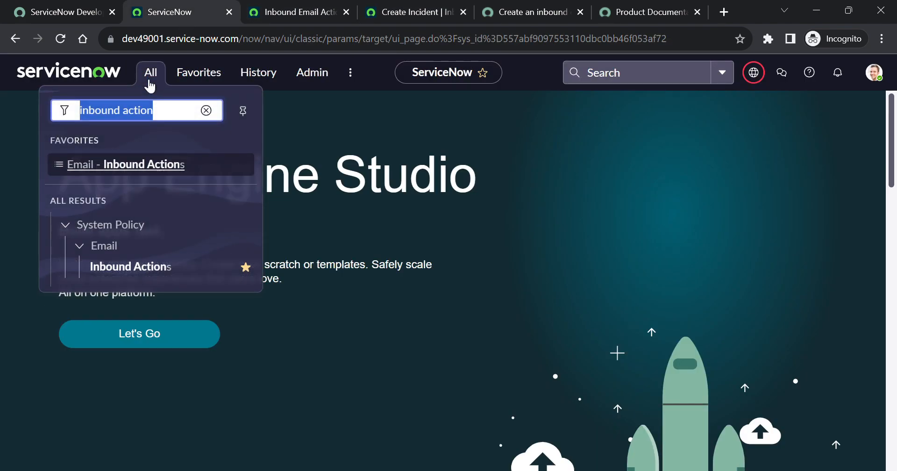
type("email")
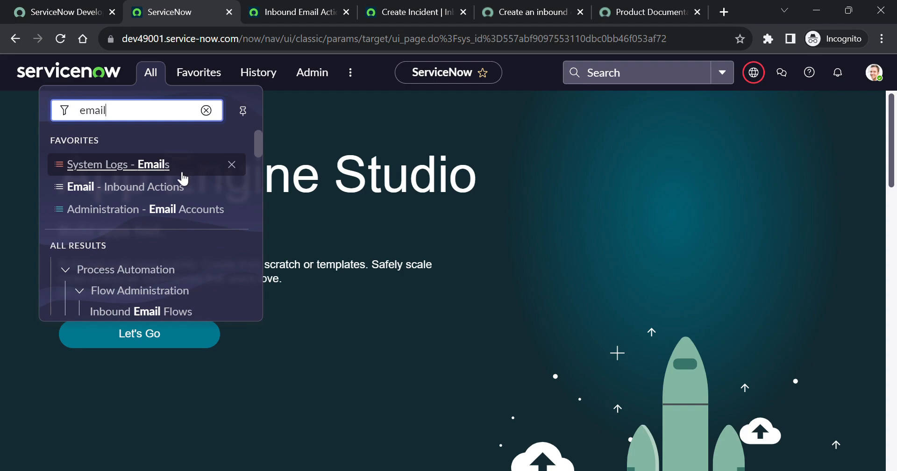
middle_click(147, 173)
left_click(241, 9)
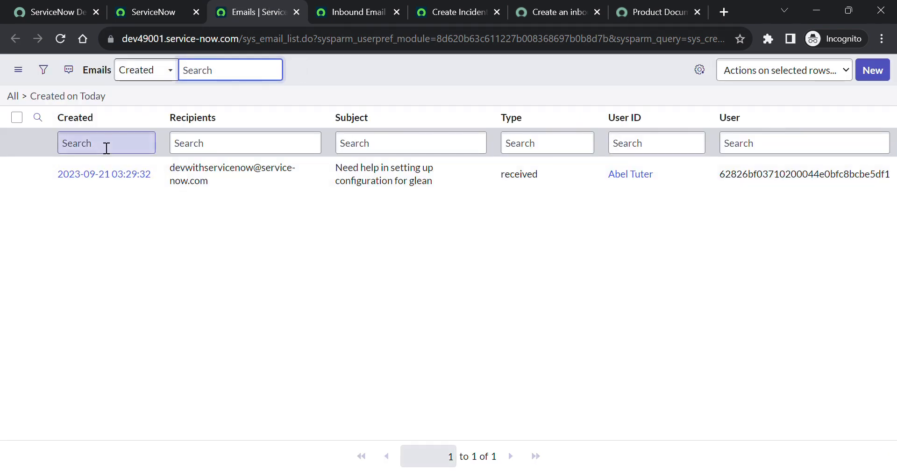
Open the received email "Need help in setting up configuration for glean" in a new browser tab and review its record
middle_click(96, 175)
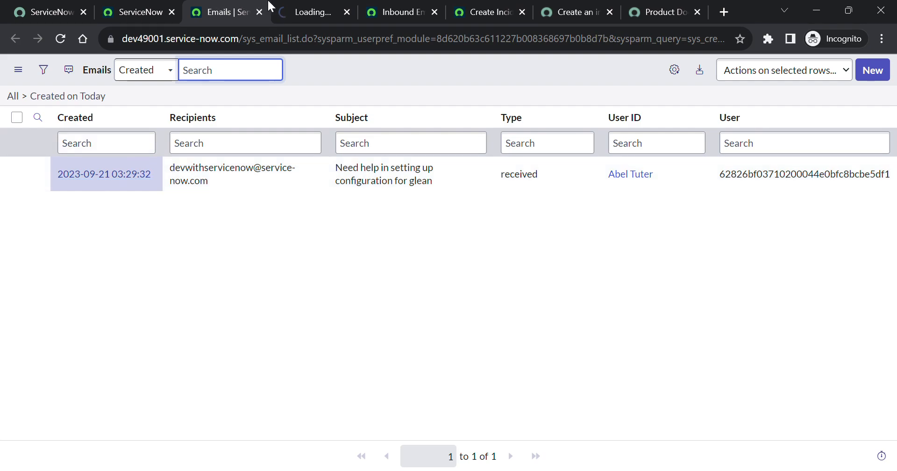
left_click(321, 6)
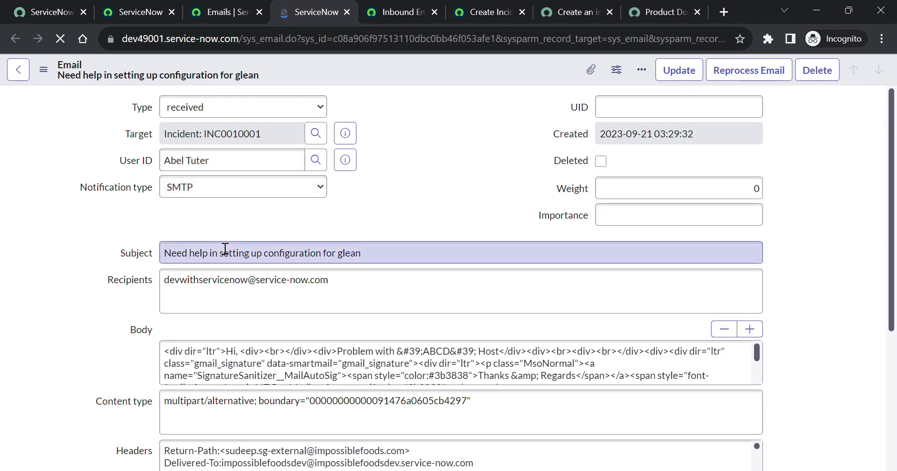
scroll(224, 249, "down", 5)
left_click(392, 7)
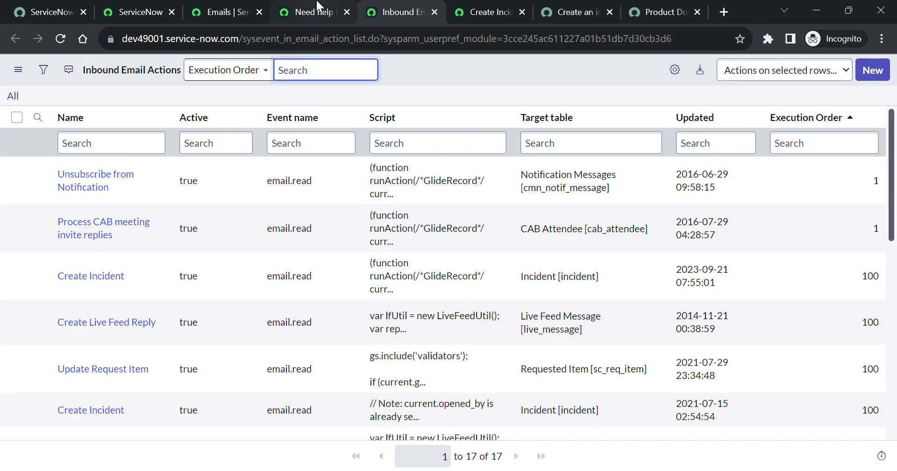
left_click(299, 9)
scroll(345, 214, "up", 5)
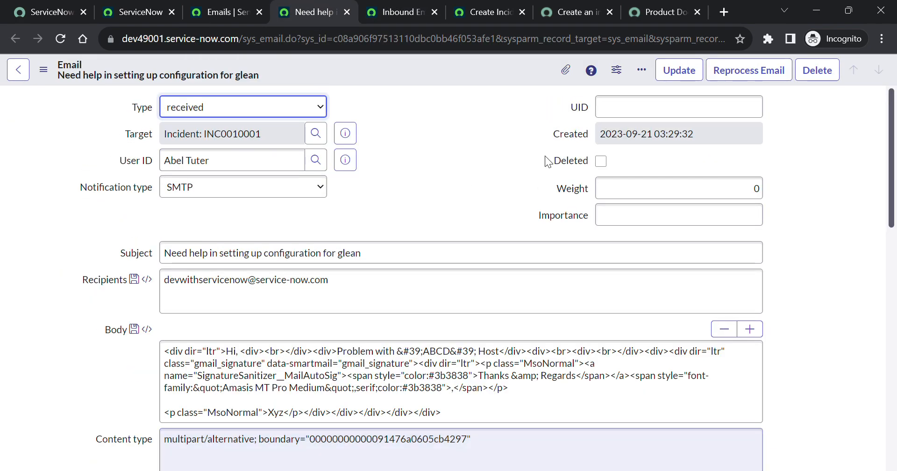
Reprocess the received email, return to its record and reload it to refresh the Target field
left_click(722, 80)
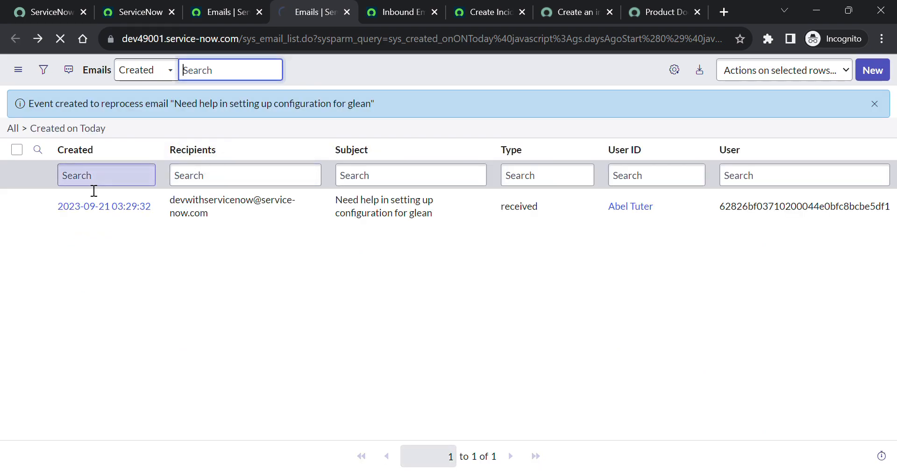
key("alt+Left")
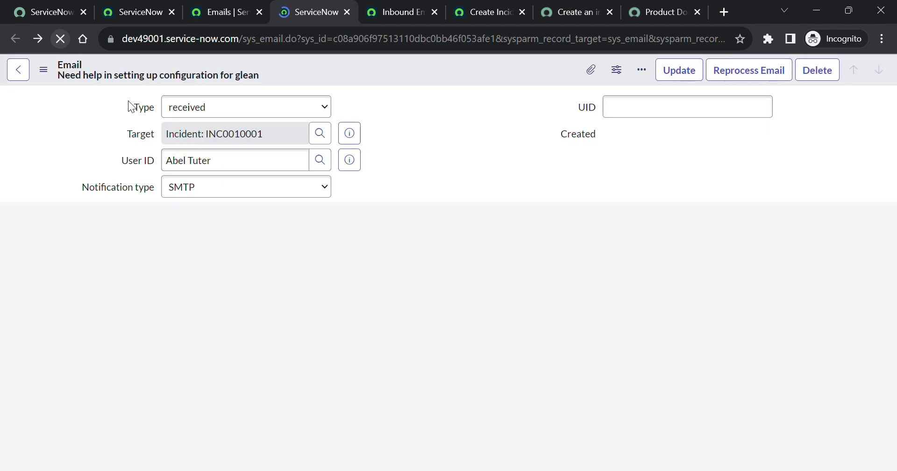
scroll(145, 270, "down", 5)
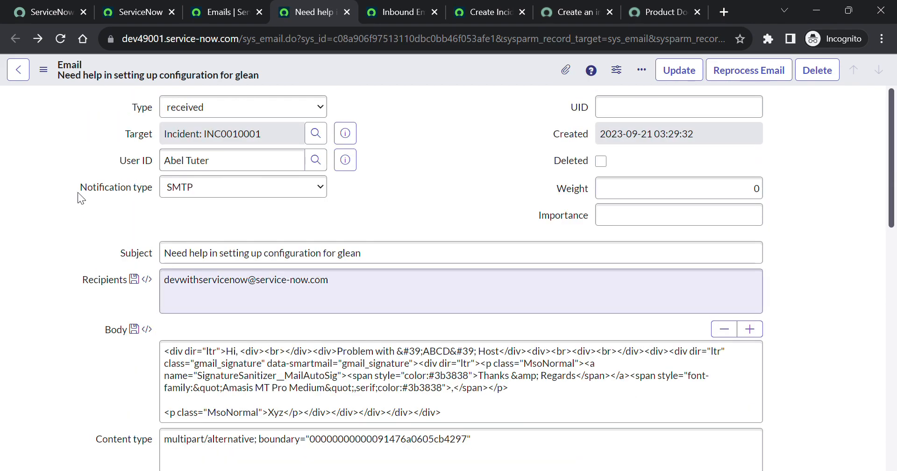
left_click(60, 40)
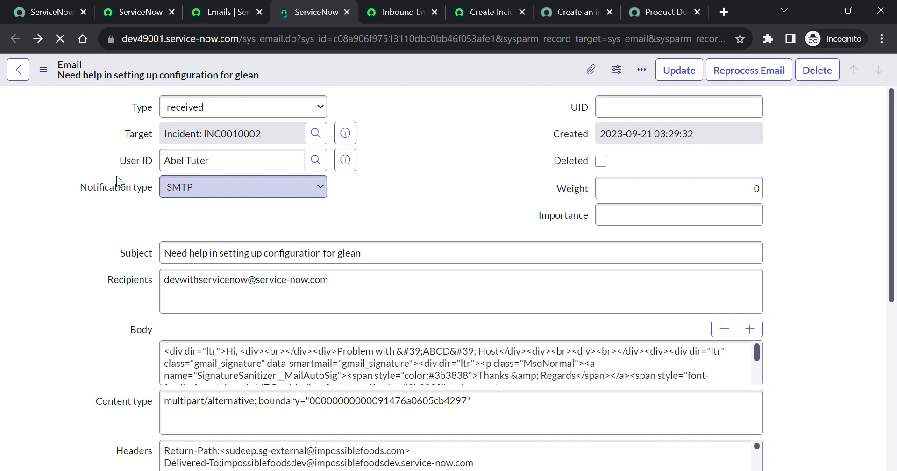
Filter the email log for messages containing "processed" and check which inbound action handled the email
scroll(117, 175, "down", 5)
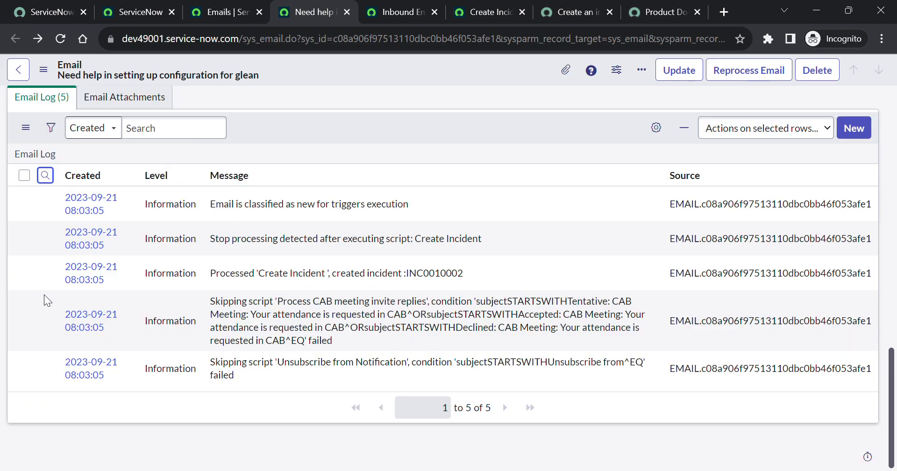
left_click(45, 175)
left_click(255, 200)
type("*")
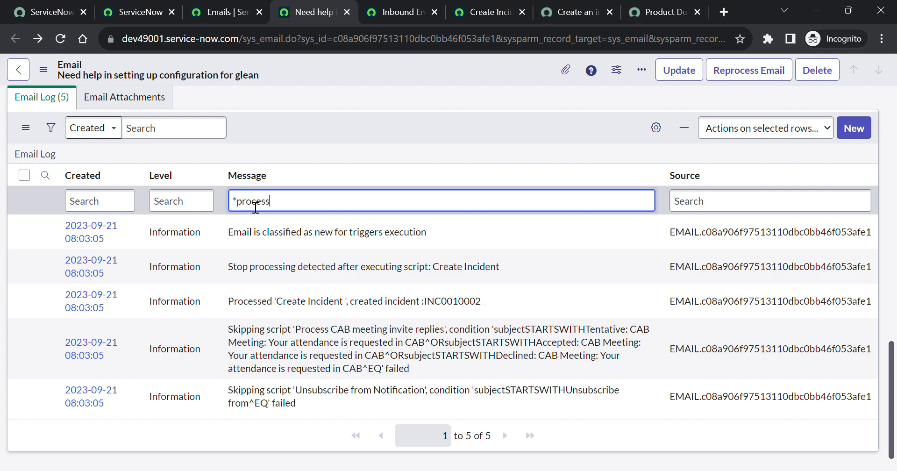
key("Return")
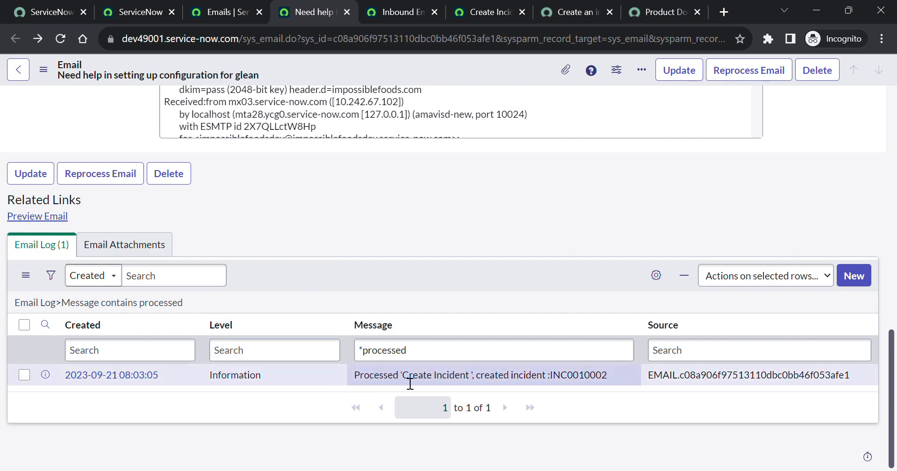
left_click_drag(402, 381, 478, 379)
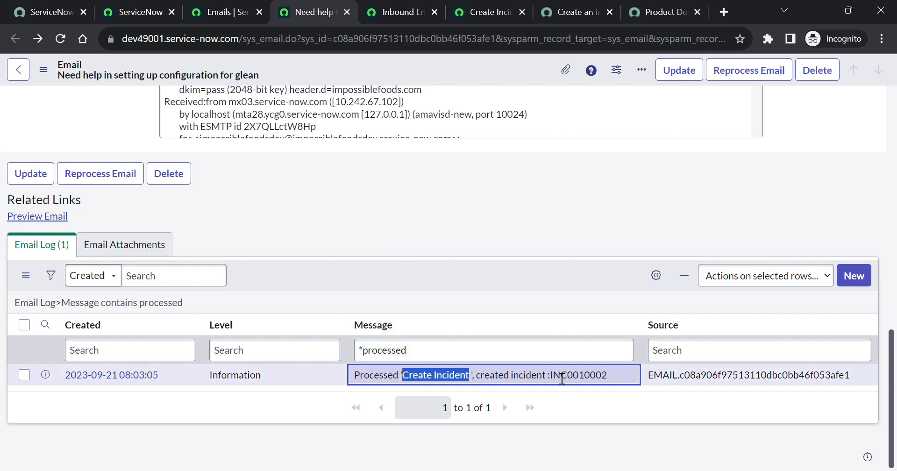
Open the email's target incident in a new browser tab
scroll(563, 379, "up", 10)
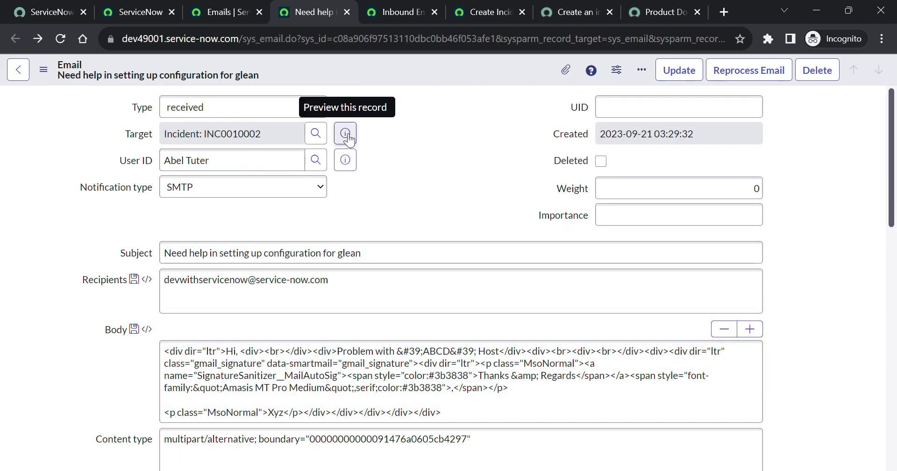
middle_click(348, 134)
left_click(366, 6)
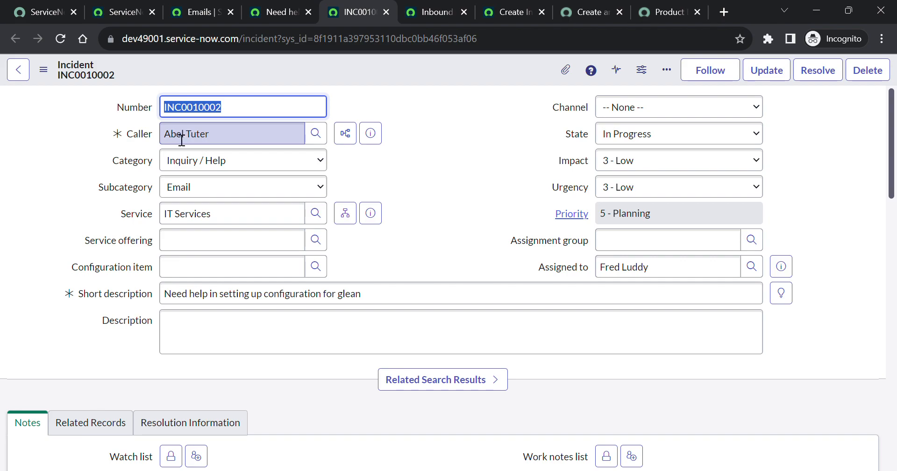
Compare the incident's caller, category, short description and description with the source email's user, subject and body
left_click(267, 10)
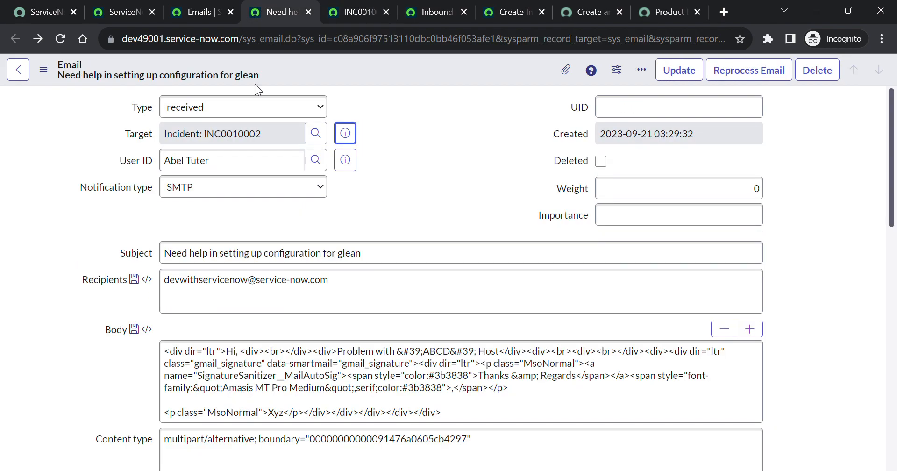
left_click(333, 12)
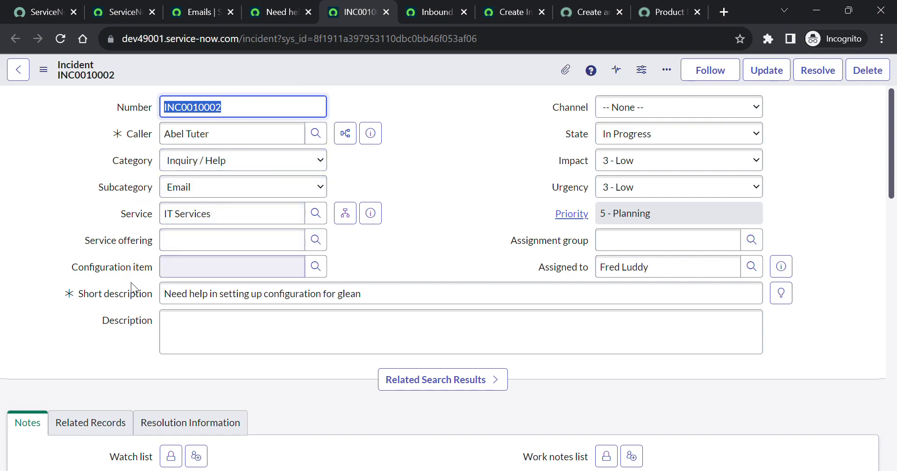
left_click(205, 329)
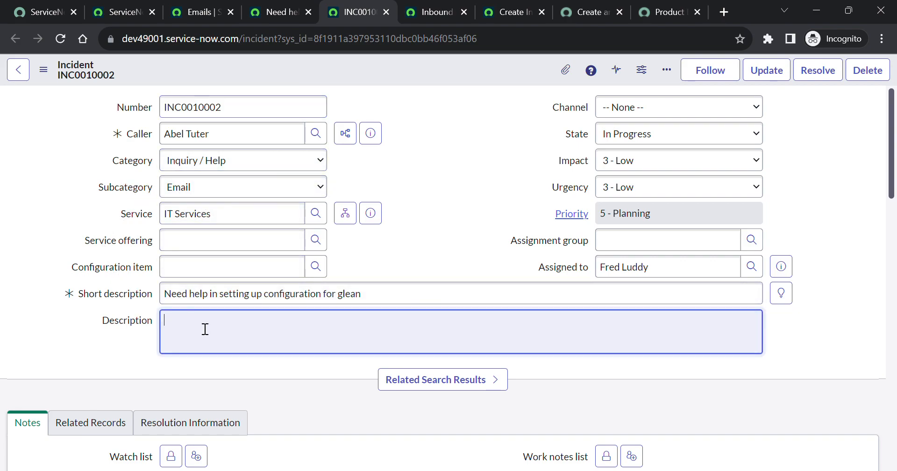
scroll(206, 329, "down", 2)
scroll(206, 329, "up", 2)
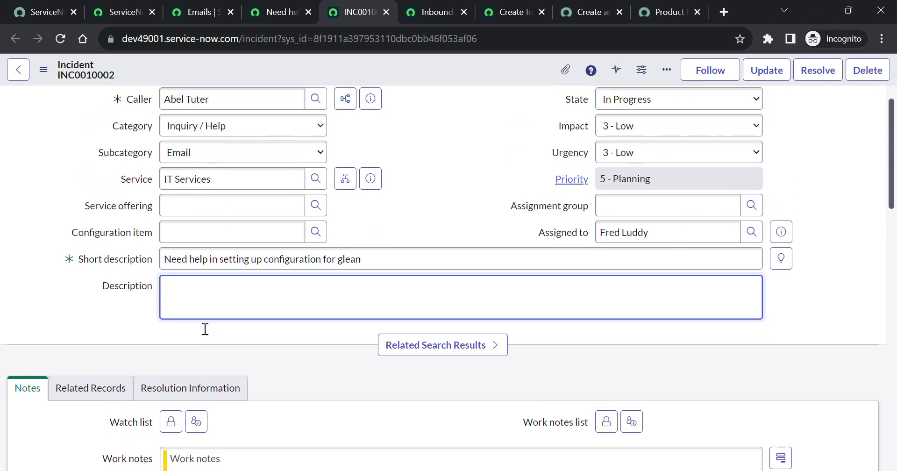
left_click(269, 7)
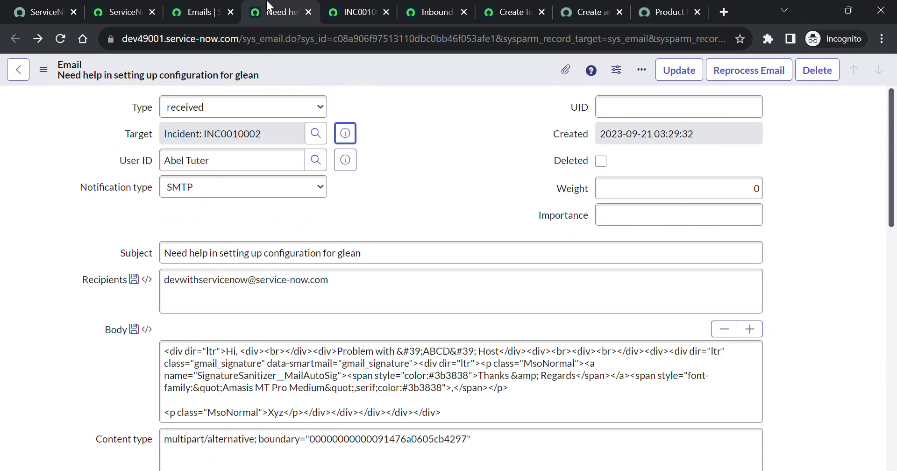
scroll(313, 211, "down", 4)
scroll(313, 215, "up", 5)
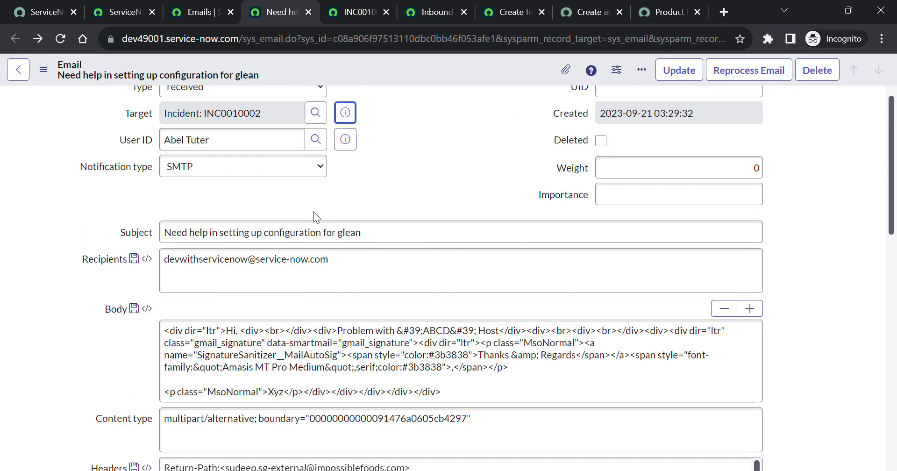
left_click(357, 12)
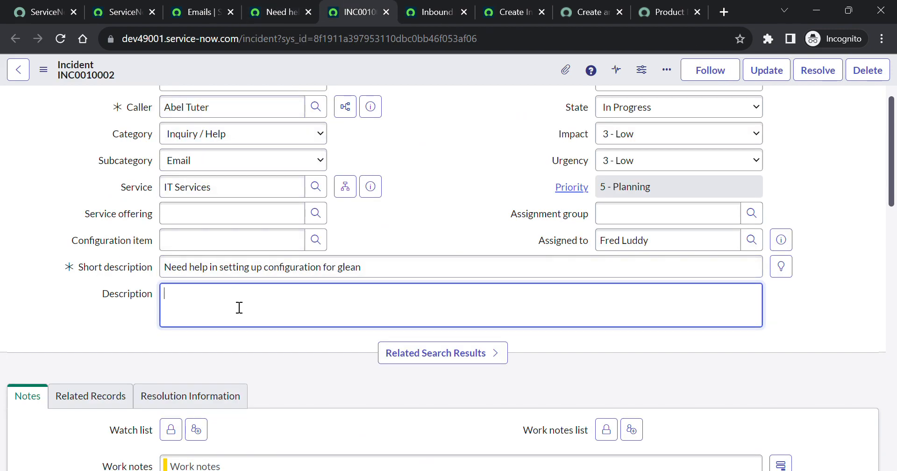
scroll(435, 201, "down", 5)
scroll(436, 201, "up", 5)
scroll(436, 199, "up", 1)
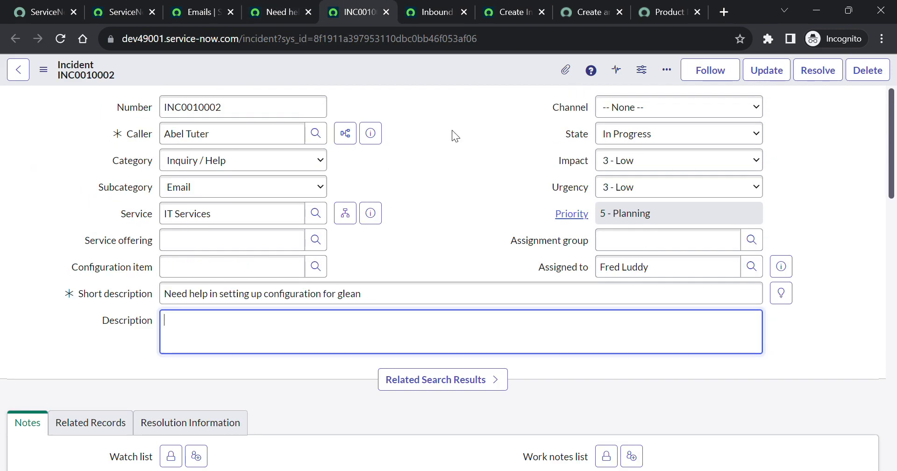
Review the "Create an inbound email action" documentation, including its procedure and the When to run field descriptions
left_click(512, 11)
left_click(609, 5)
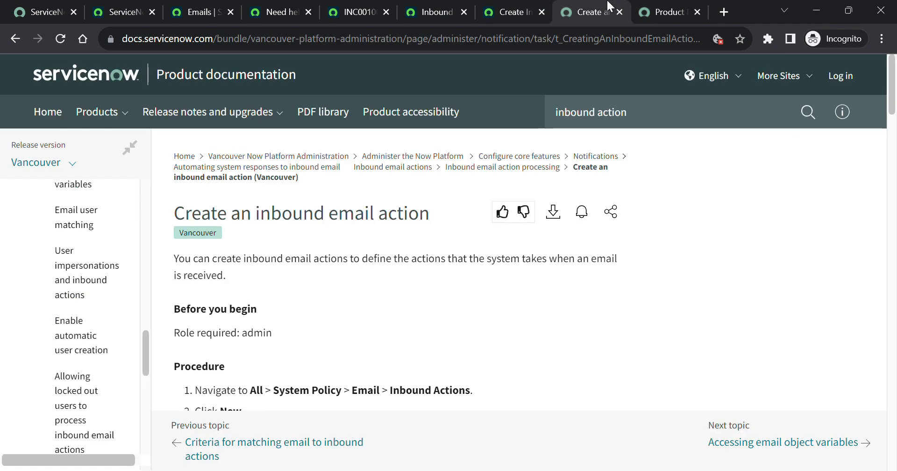
scroll(357, 207, "down", 1)
scroll(357, 206, "up", 1)
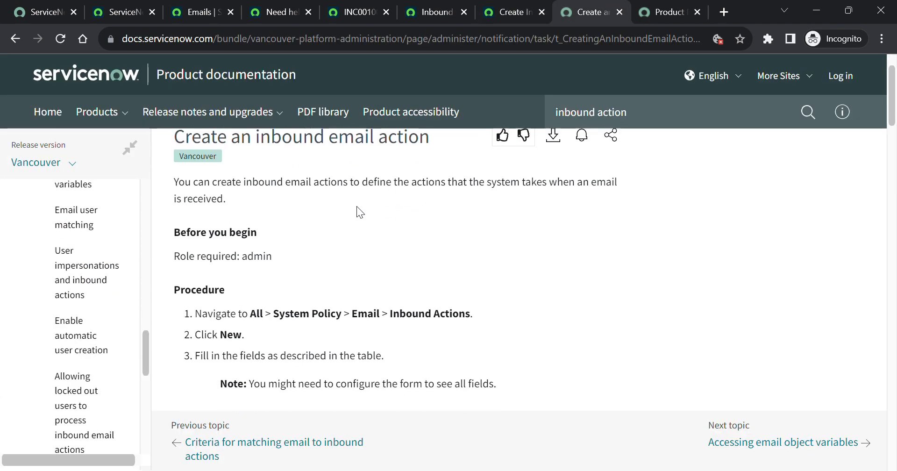
scroll(357, 206, "down", 1)
scroll(360, 212, "up", 1)
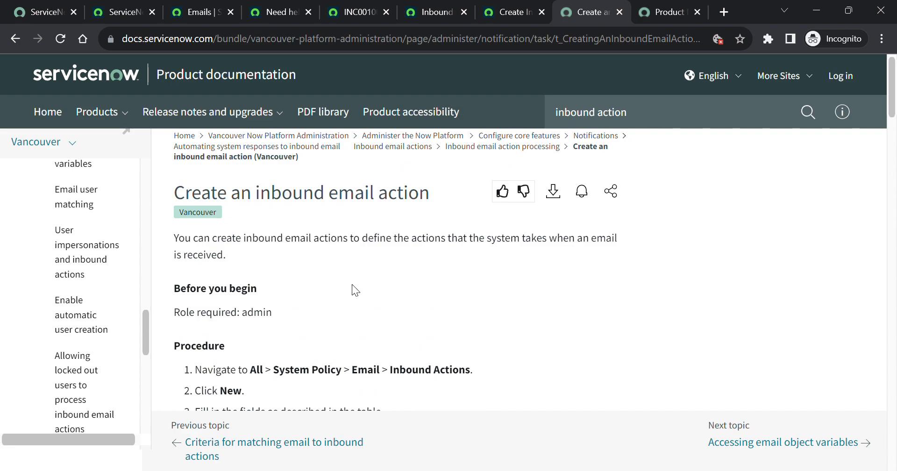
scroll(355, 287, "down", 7)
scroll(359, 292, "up", 2)
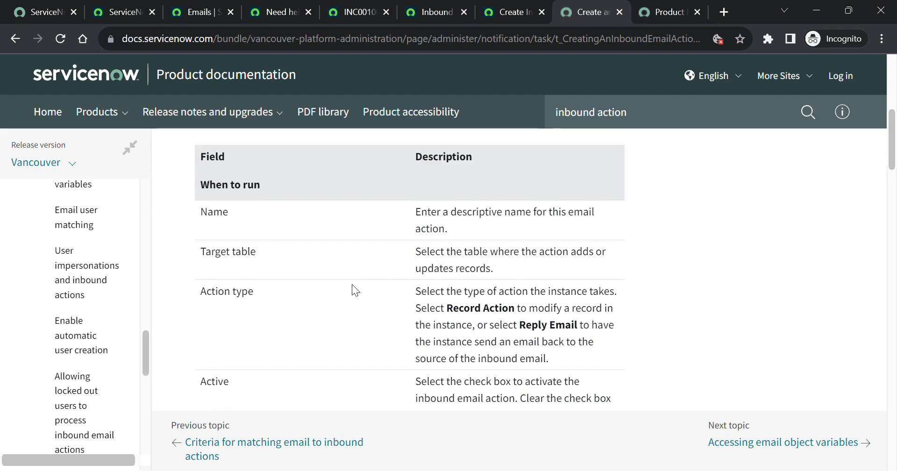
scroll(353, 286, "up", 3)
scroll(353, 286, "down", 4)
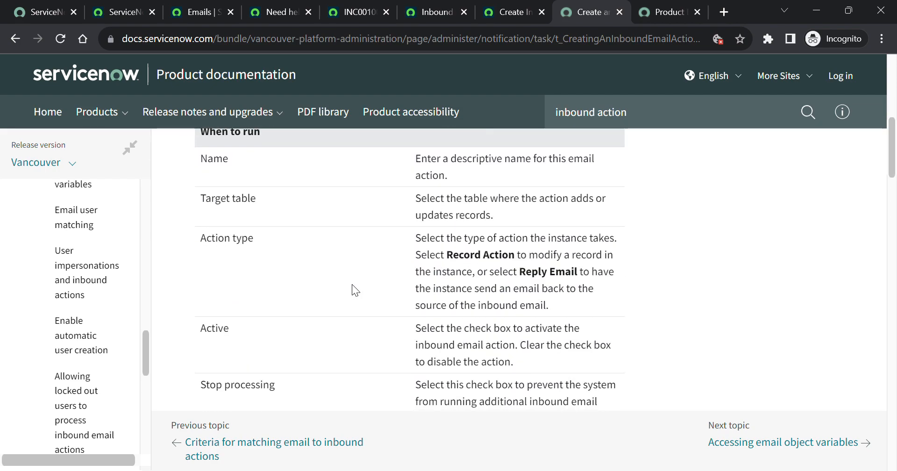
scroll(352, 286, "down", 3)
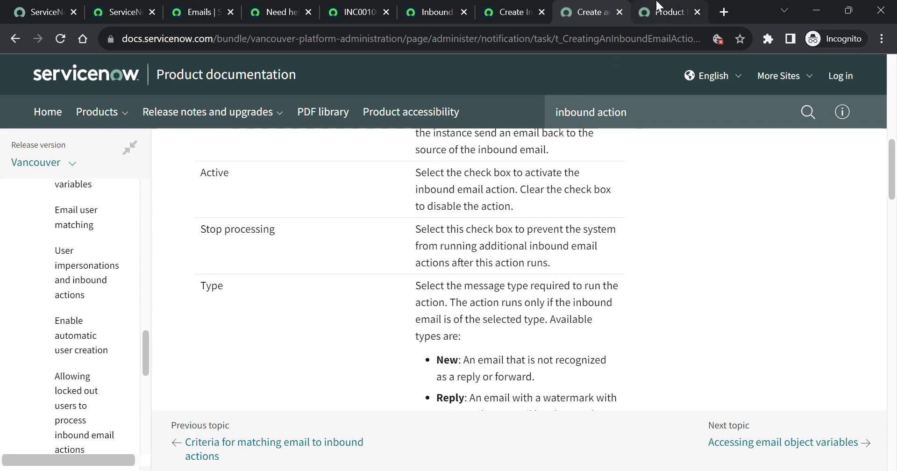
Bring up the "Accessing email object variables" documentation and look at the start of its variable table
key("ctrl+Tab")
left_click(555, 439)
scroll(399, 346, "down", 2)
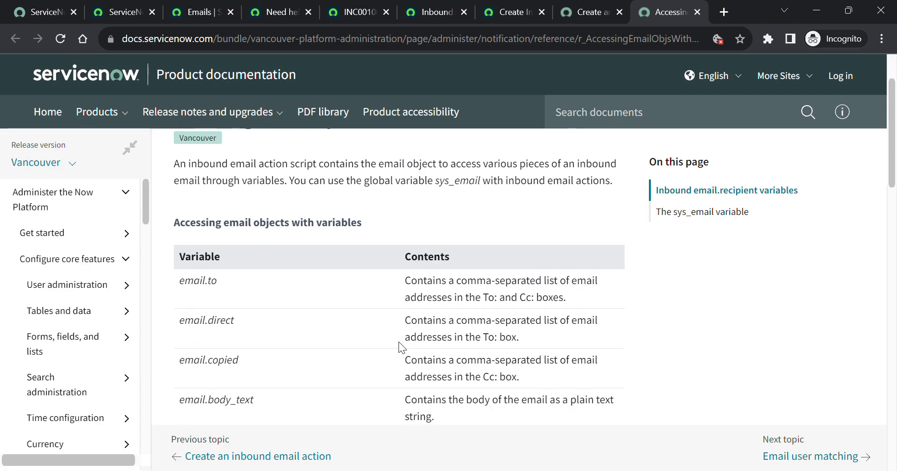
scroll(399, 343, "down", 1)
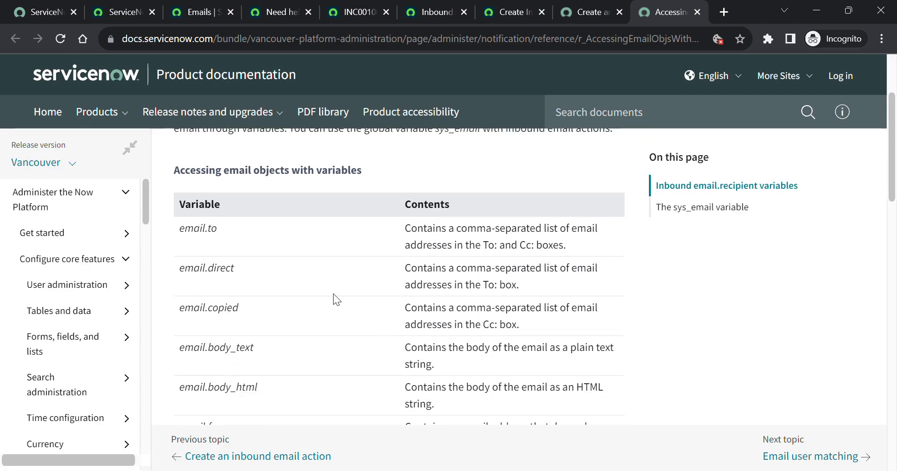
Return to the Create Incident inbound email action and locate the email object in its script's function parameters
left_click(423, 7)
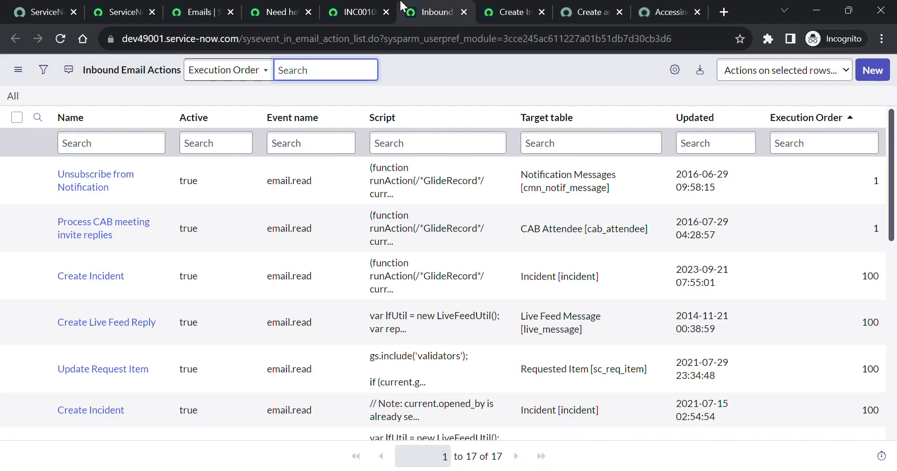
left_click(359, 12)
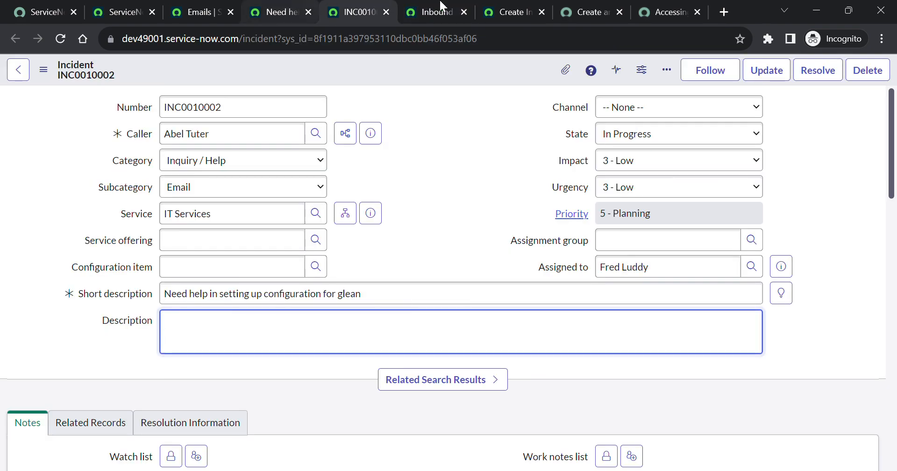
left_click(455, 6)
left_click(510, 12)
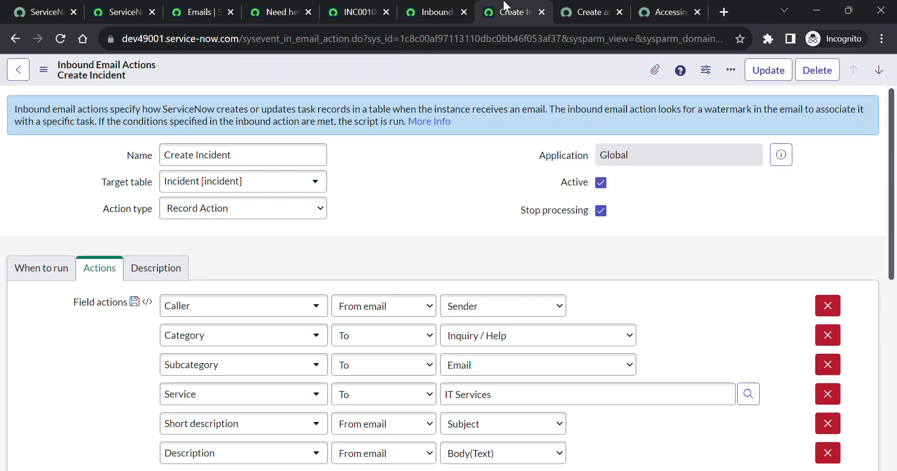
scroll(434, 236, "down", 2)
scroll(434, 236, "down", 4)
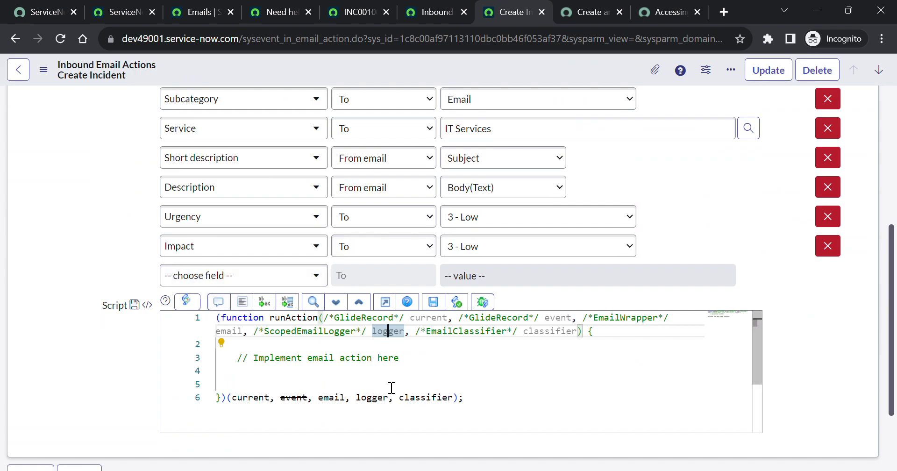
double_click(239, 335)
Read through the email object variables reference, from email.to to the recipient variables and the sys_email variable, and return to its beginning
left_click(670, 12)
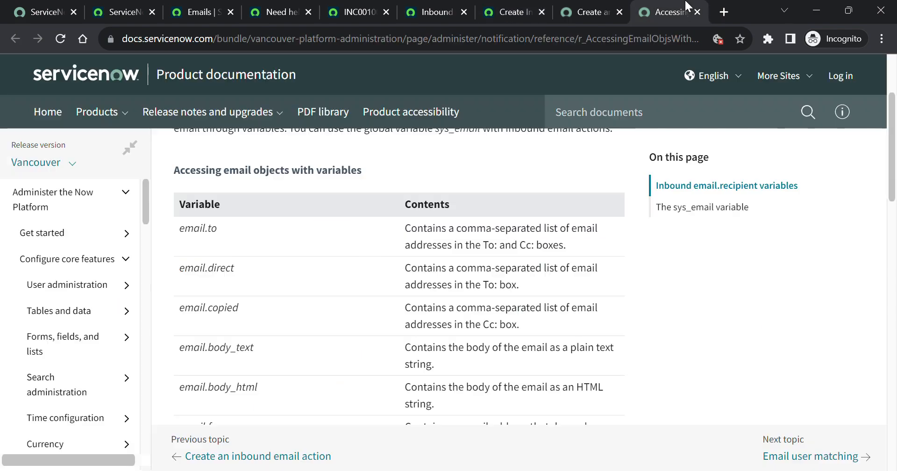
scroll(307, 263, "down", 2)
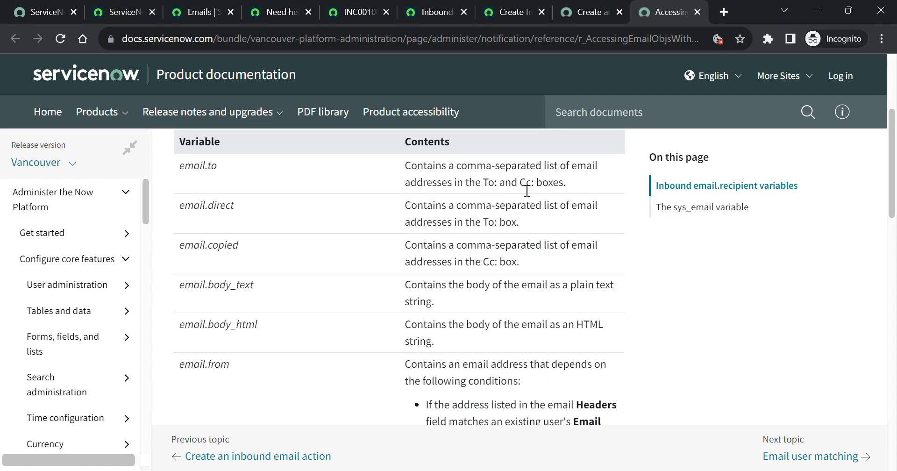
scroll(290, 255, "down", 5)
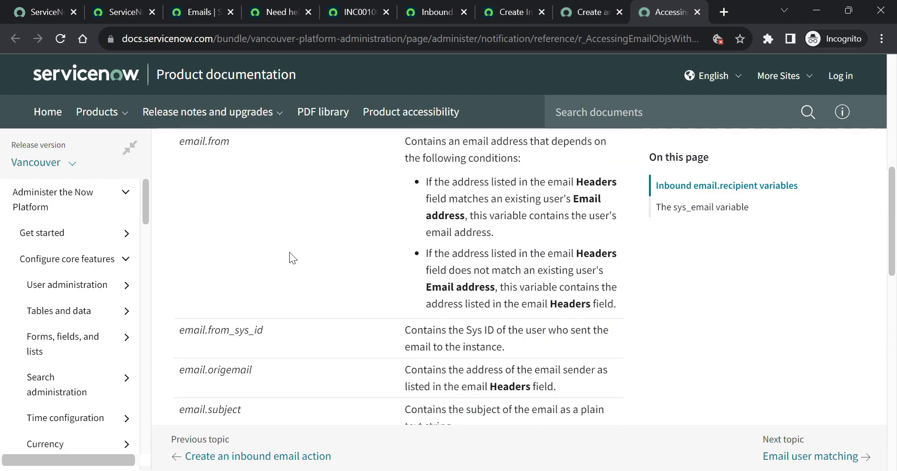
scroll(290, 252, "down", 5)
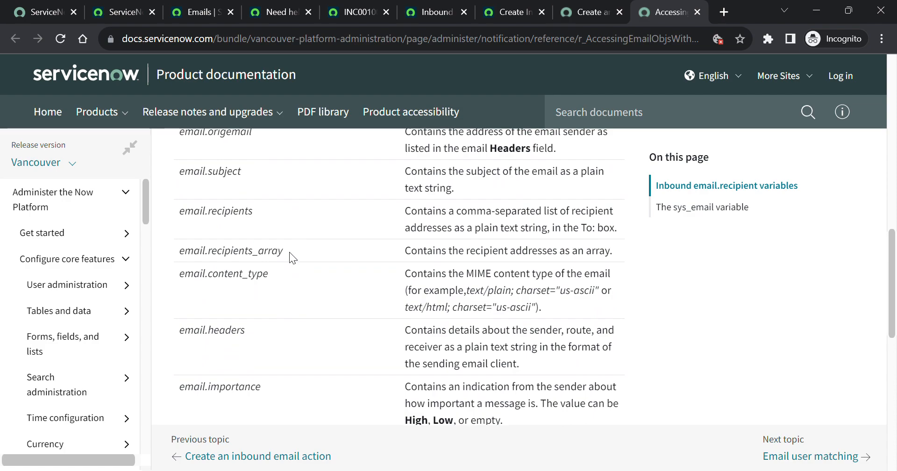
scroll(290, 253, "down", 10)
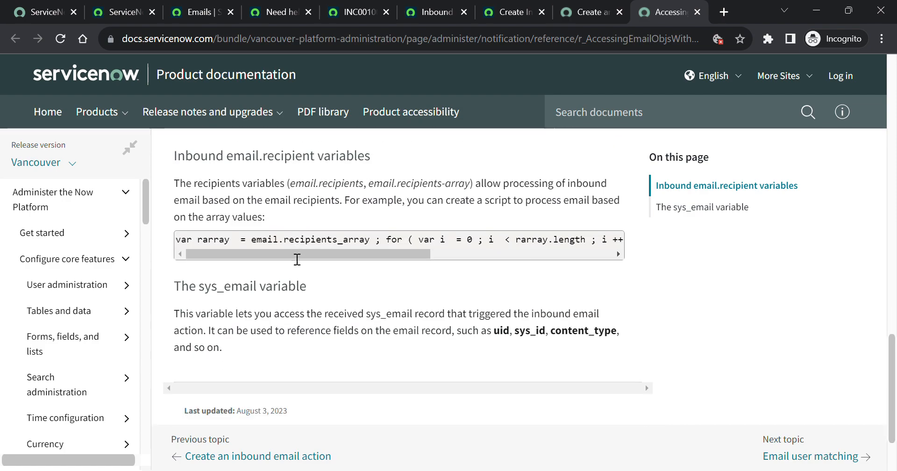
scroll(290, 255, "down", 2)
scroll(290, 255, "up", 5)
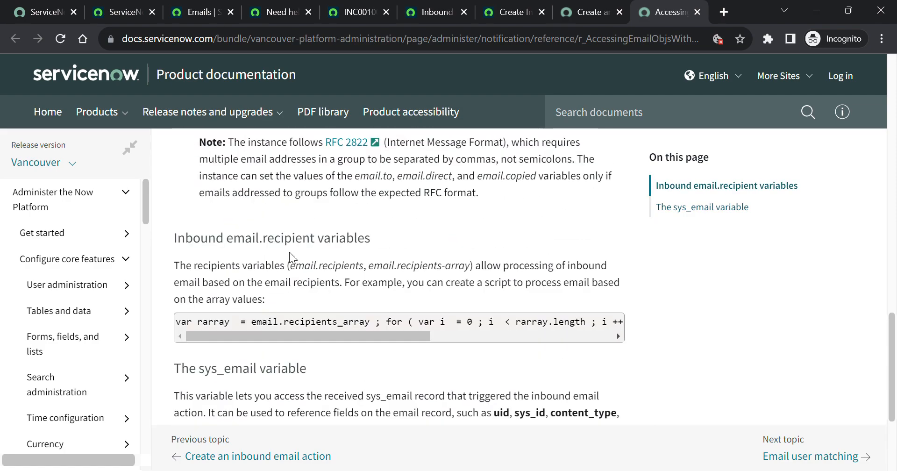
scroll(289, 255, "up", 15)
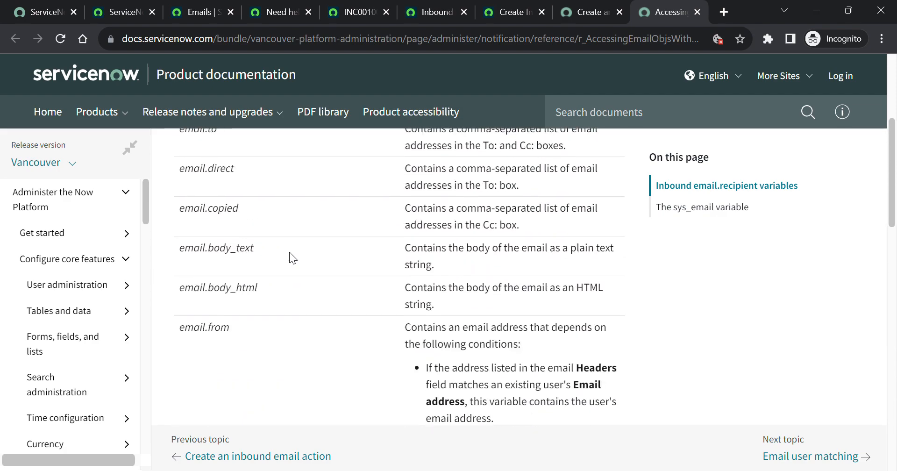
scroll(289, 252, "up", 5)
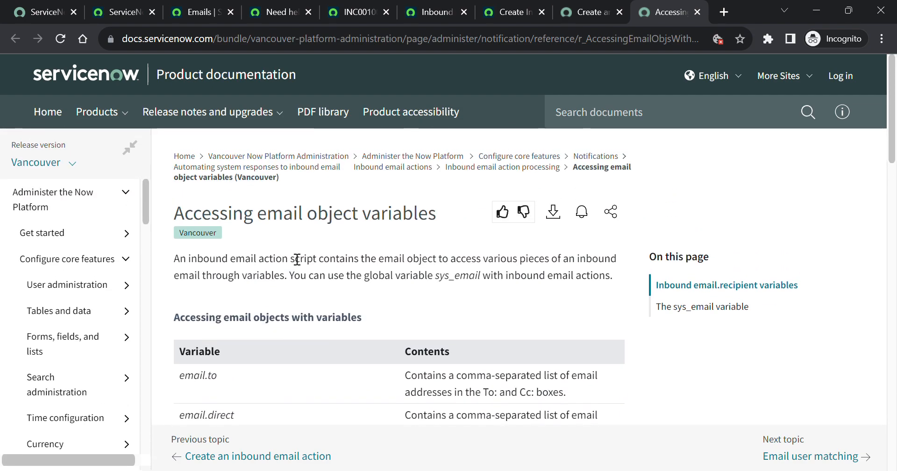